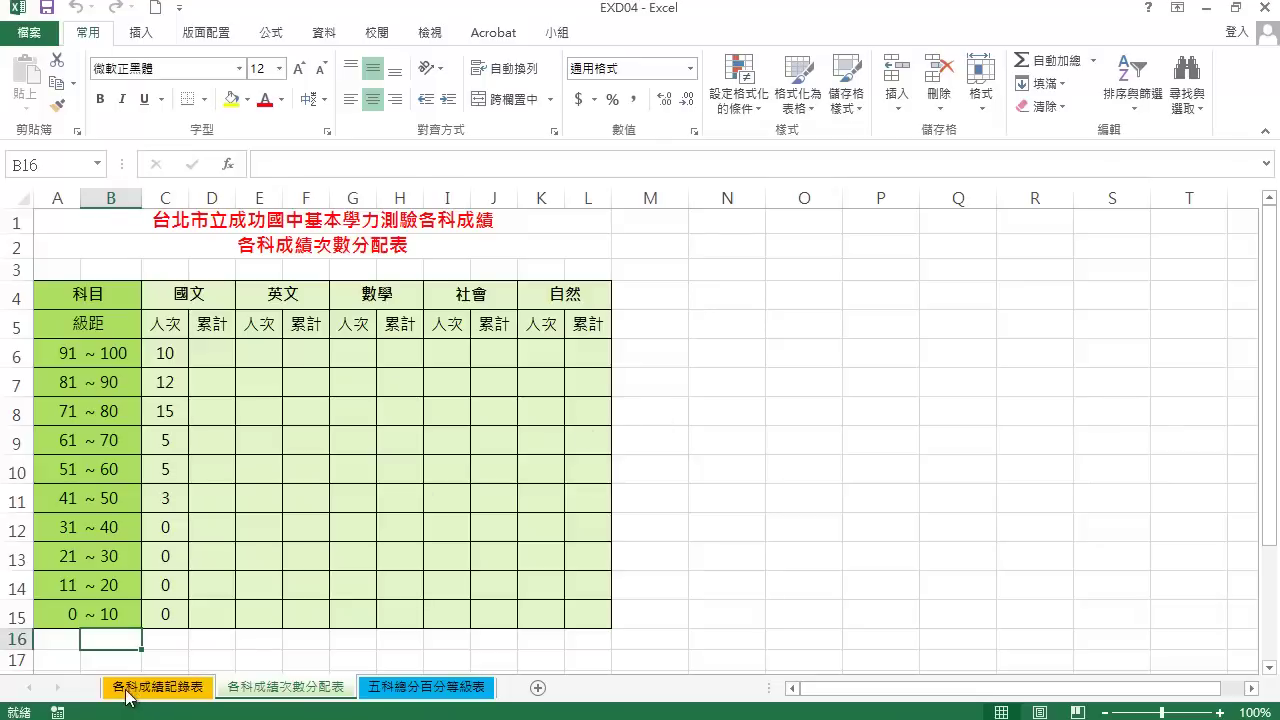
Select the score table A5:I54 on the 各科成績記錄表 sheet.
left_click(190, 690)
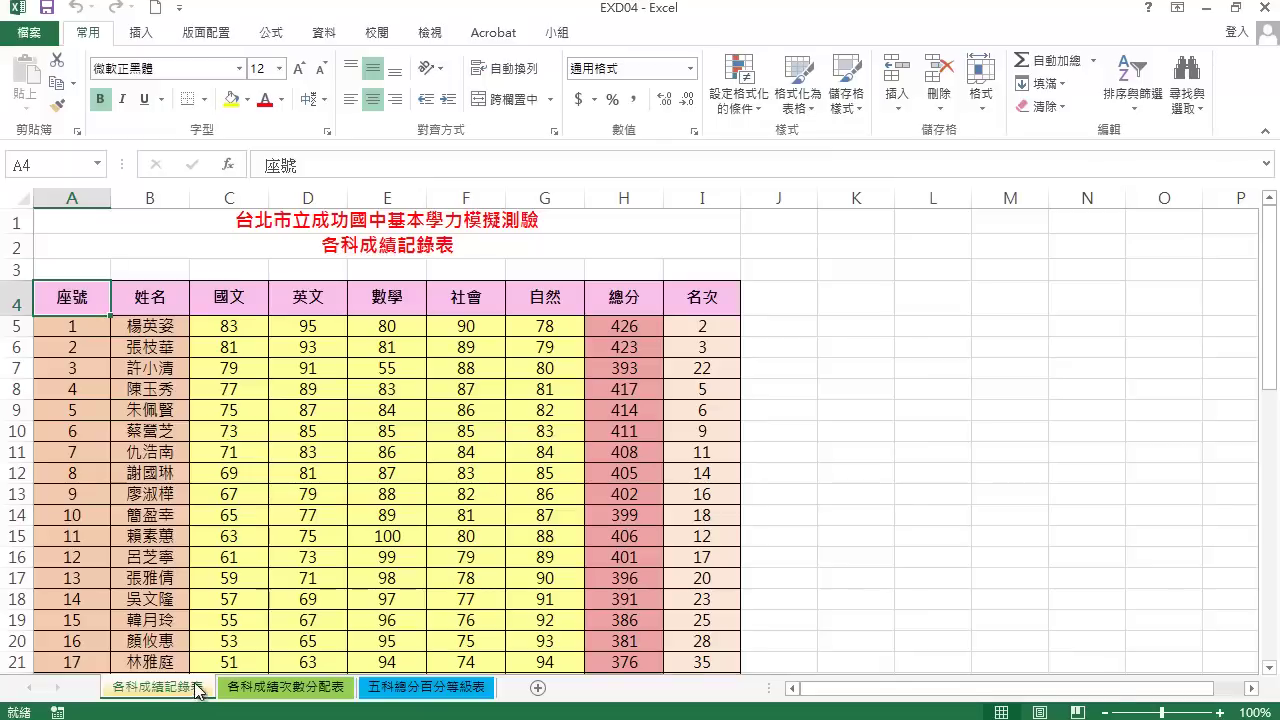
left_click(91, 329)
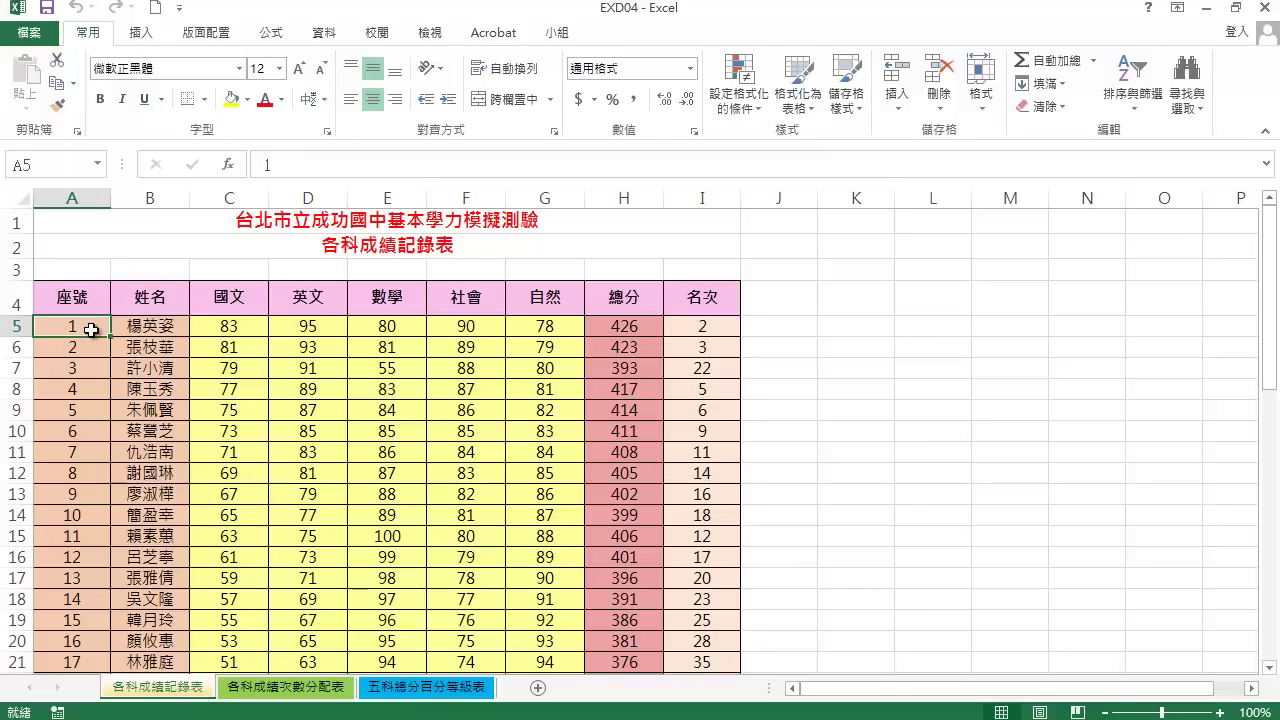
key("ctrl+shift+End")
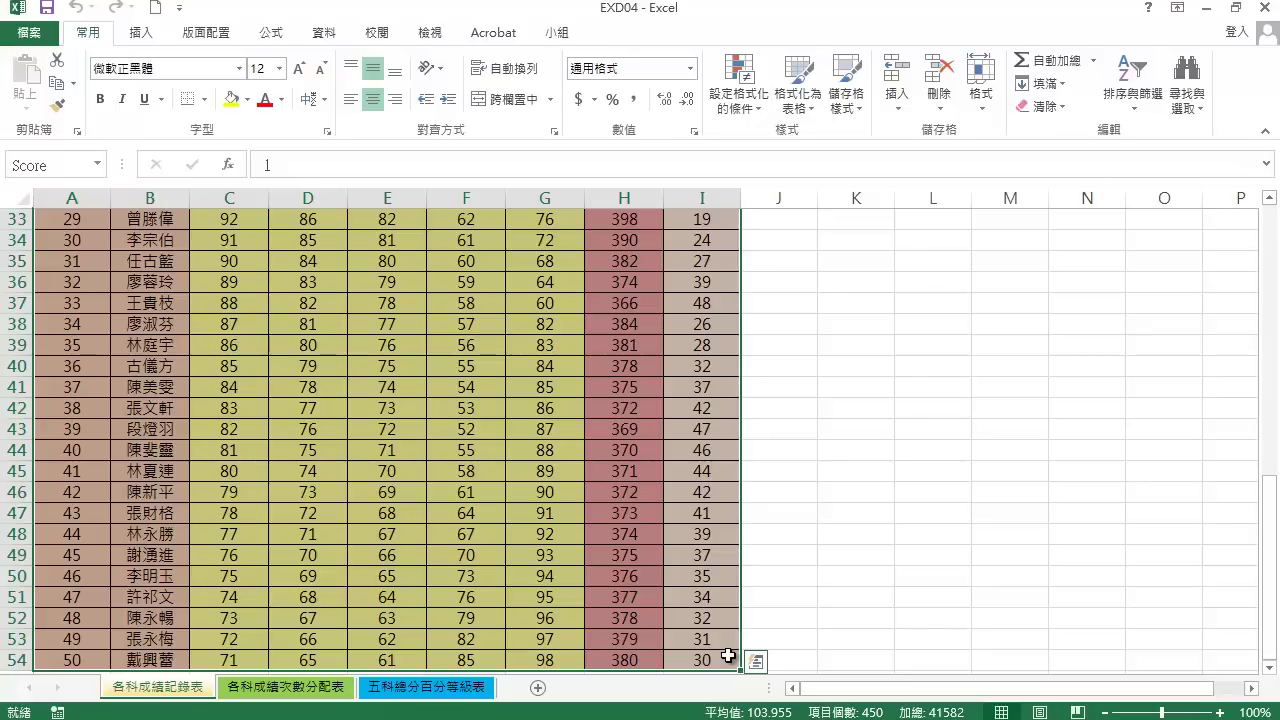
Create a new 'Use a formula' conditional formatting rule and begin its formula with =AND(.
left_click(756, 110)
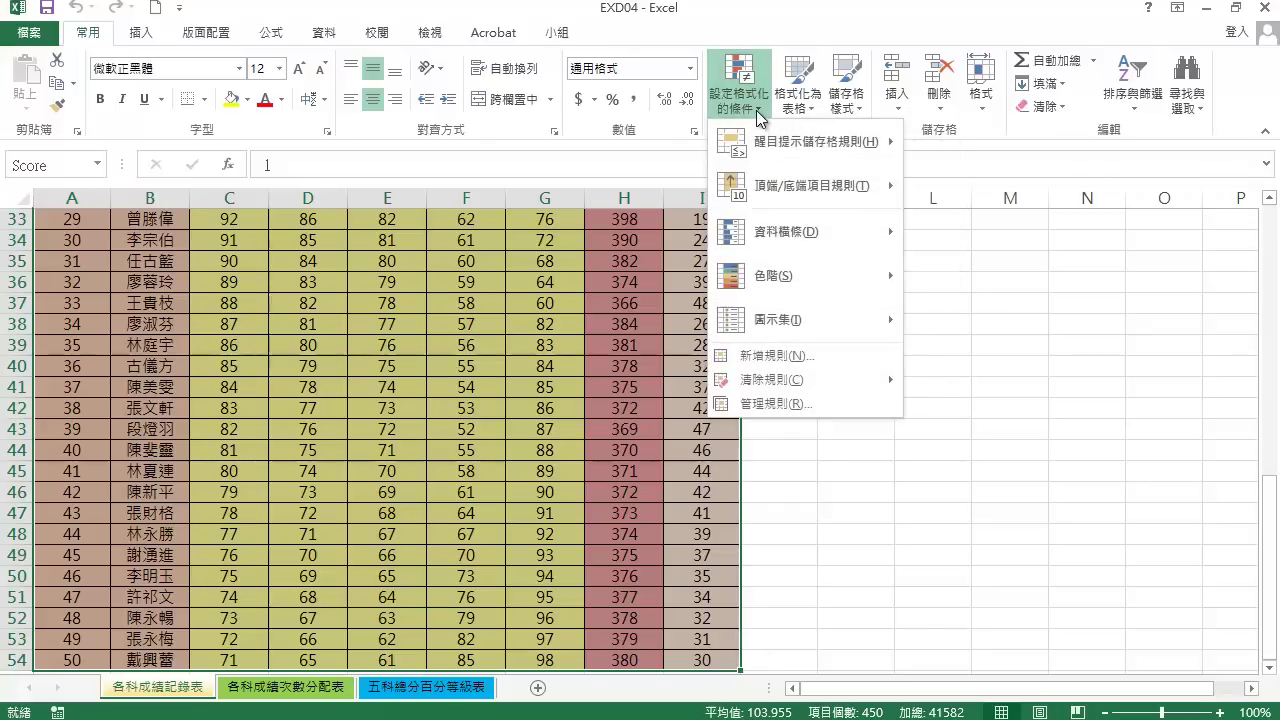
left_click(837, 357)
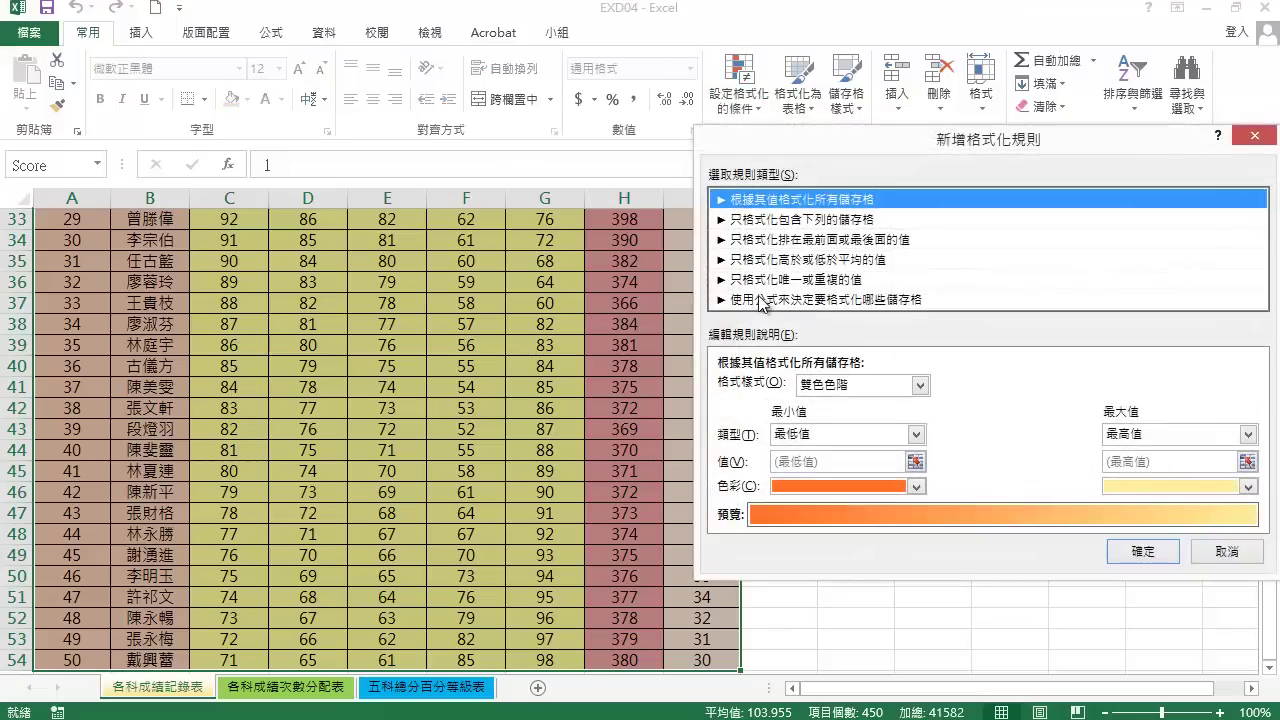
left_click(869, 300)
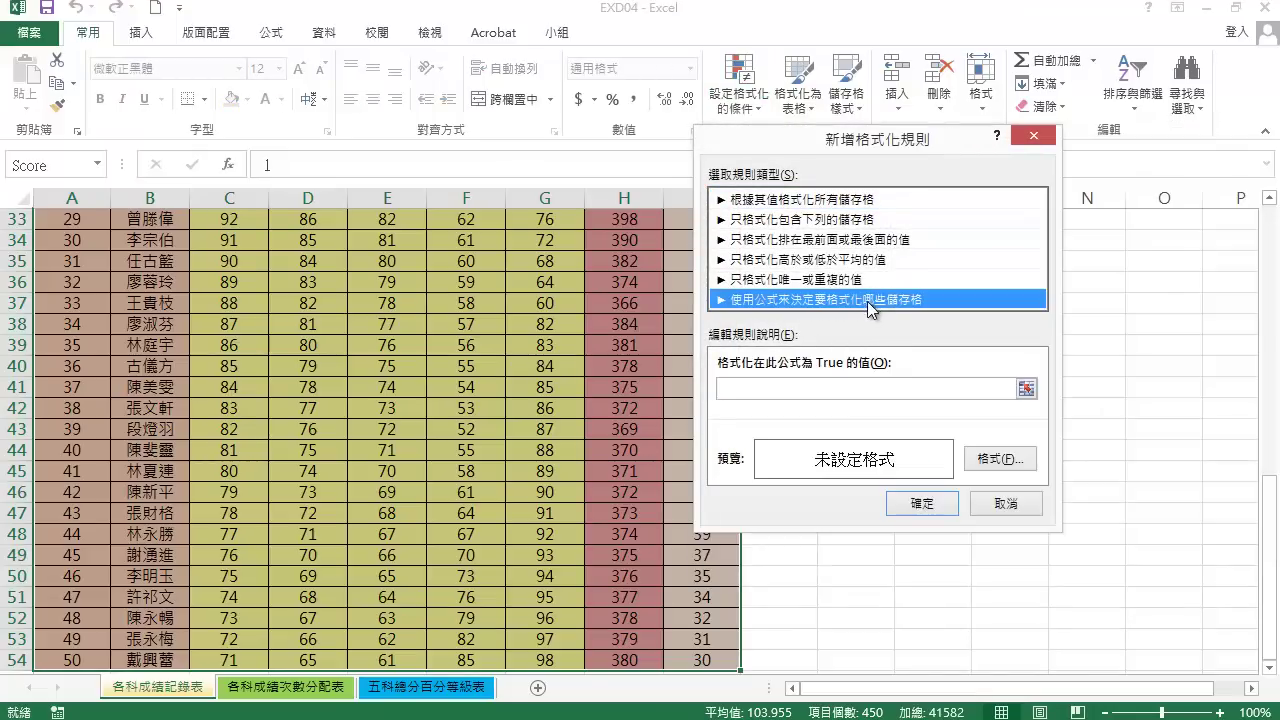
left_click(748, 386)
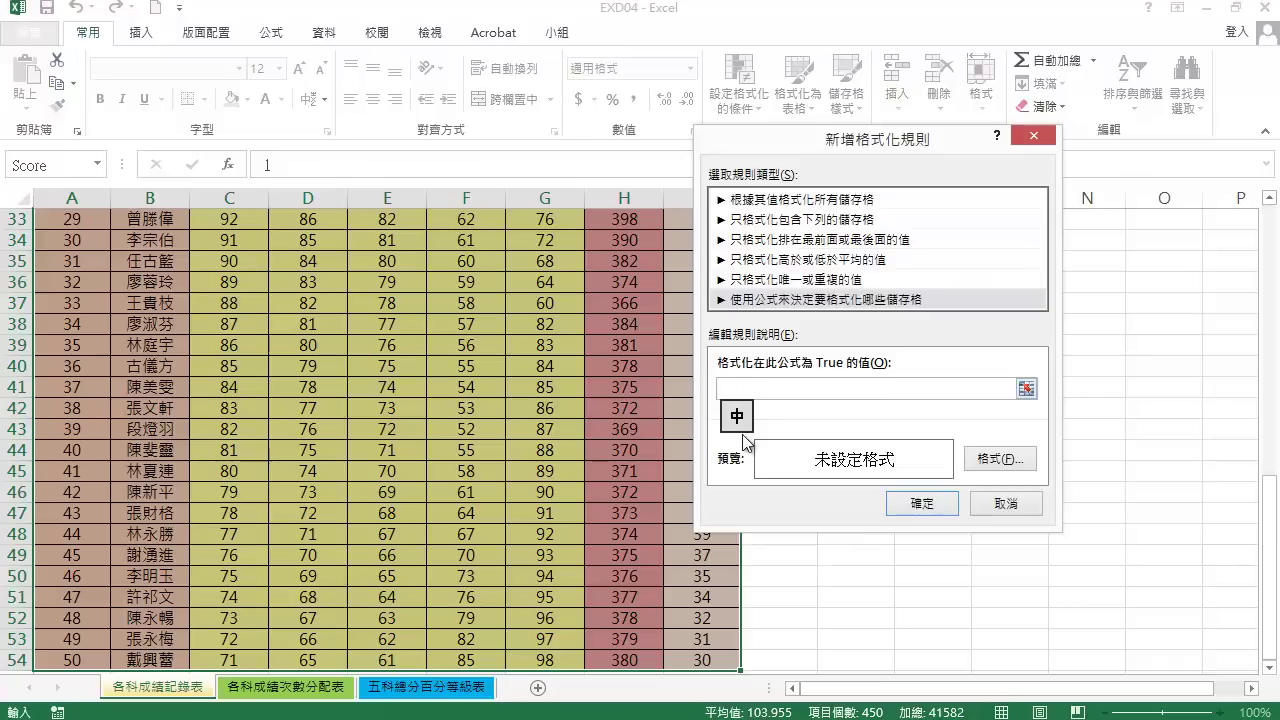
type("=")
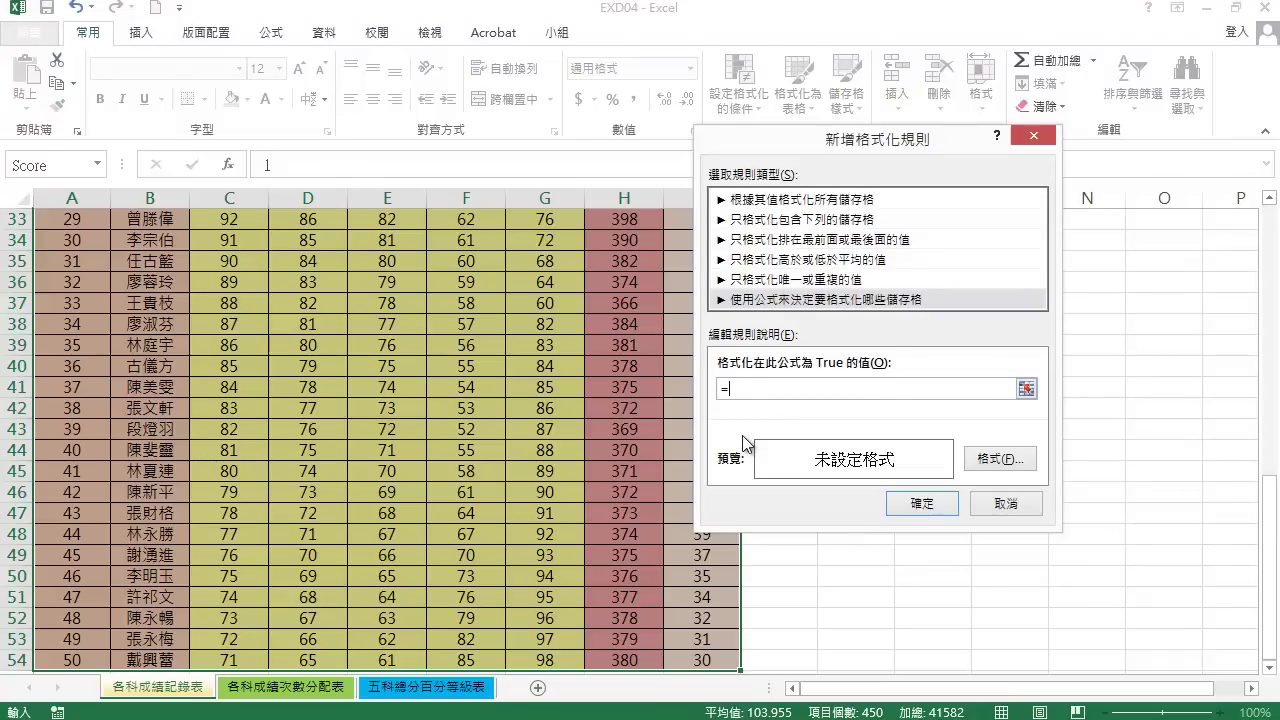
type("AND(")
scroll(667, 411, "up", 4)
scroll(667, 411, "up", 4)
scroll(667, 411, "up", 3)
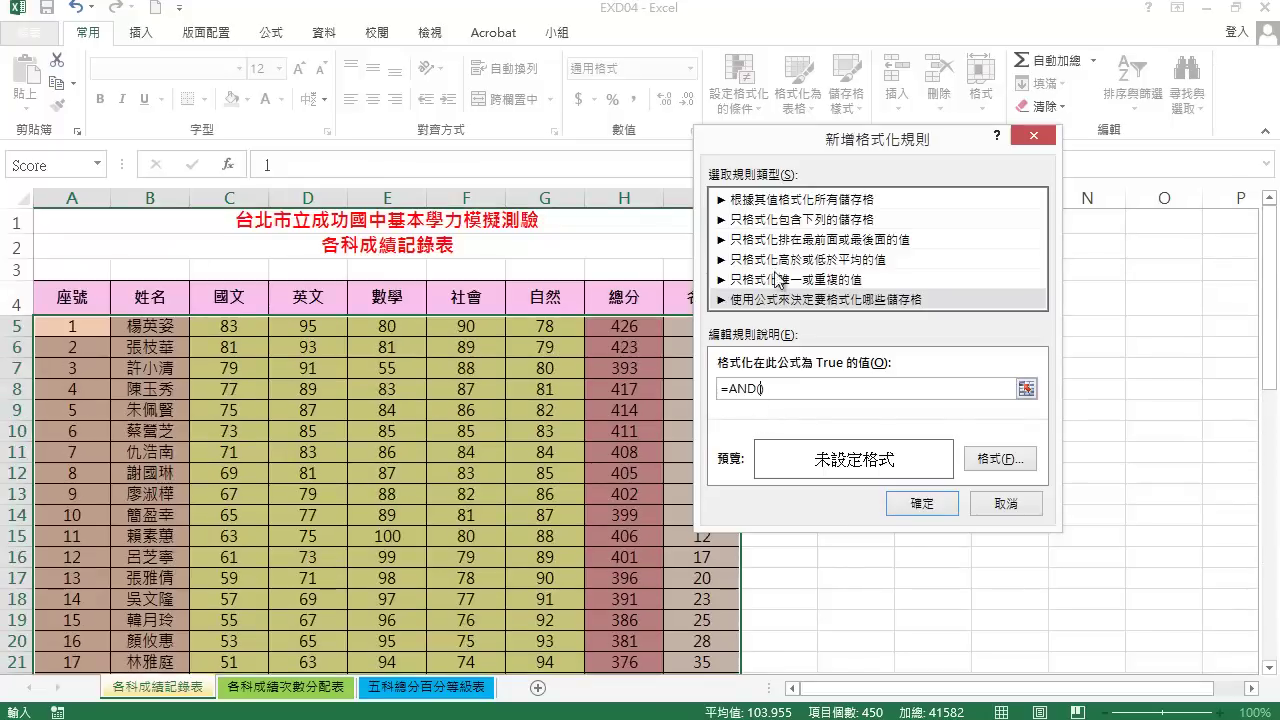
Complete the rule formula with $I5<=10 and countif($C5:$G5,"<60")=0.
left_click_drag(834, 142, 978, 170)
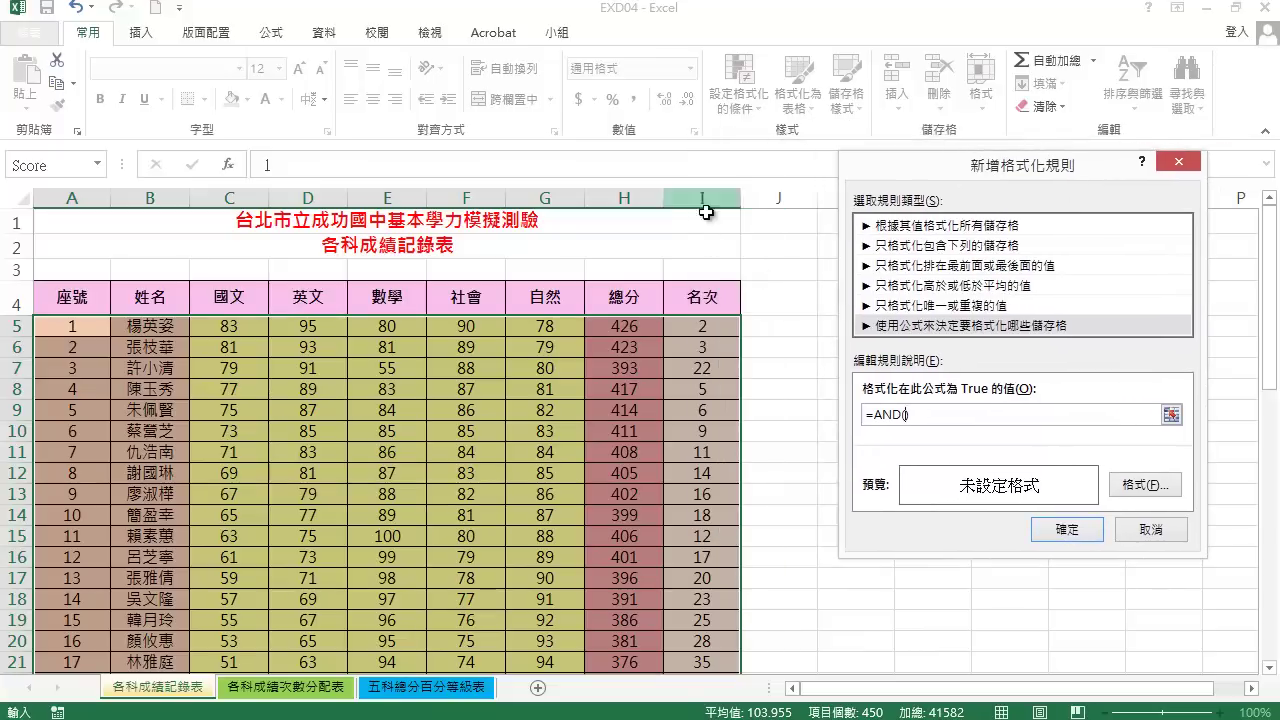
left_click(710, 329)
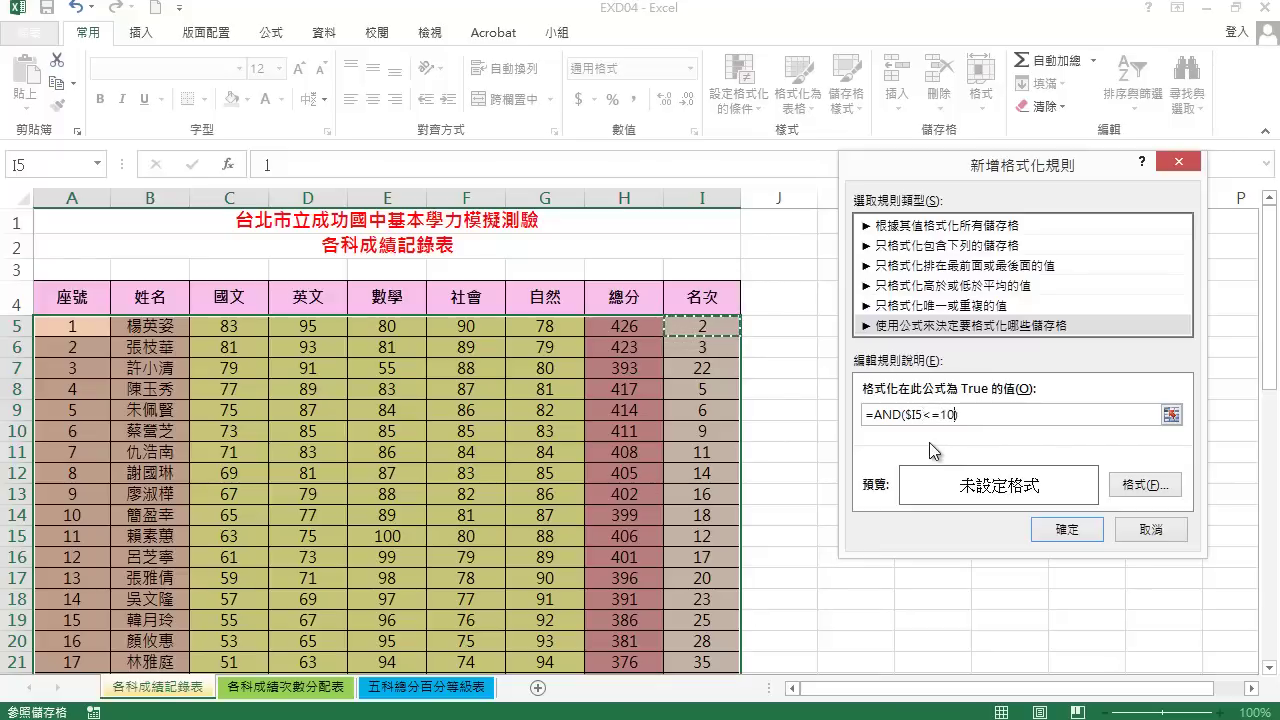
type(")")
key("shift")
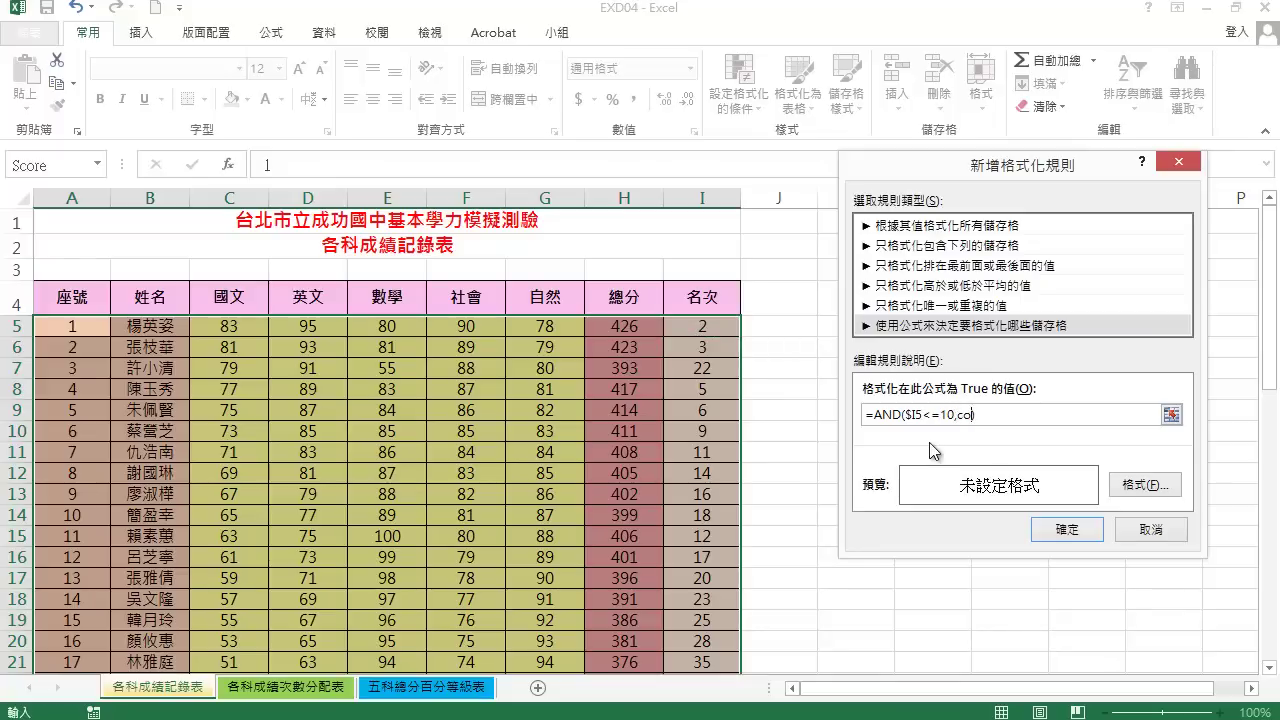
type("countif")
type("(")
type(")=0")
left_click(231, 325)
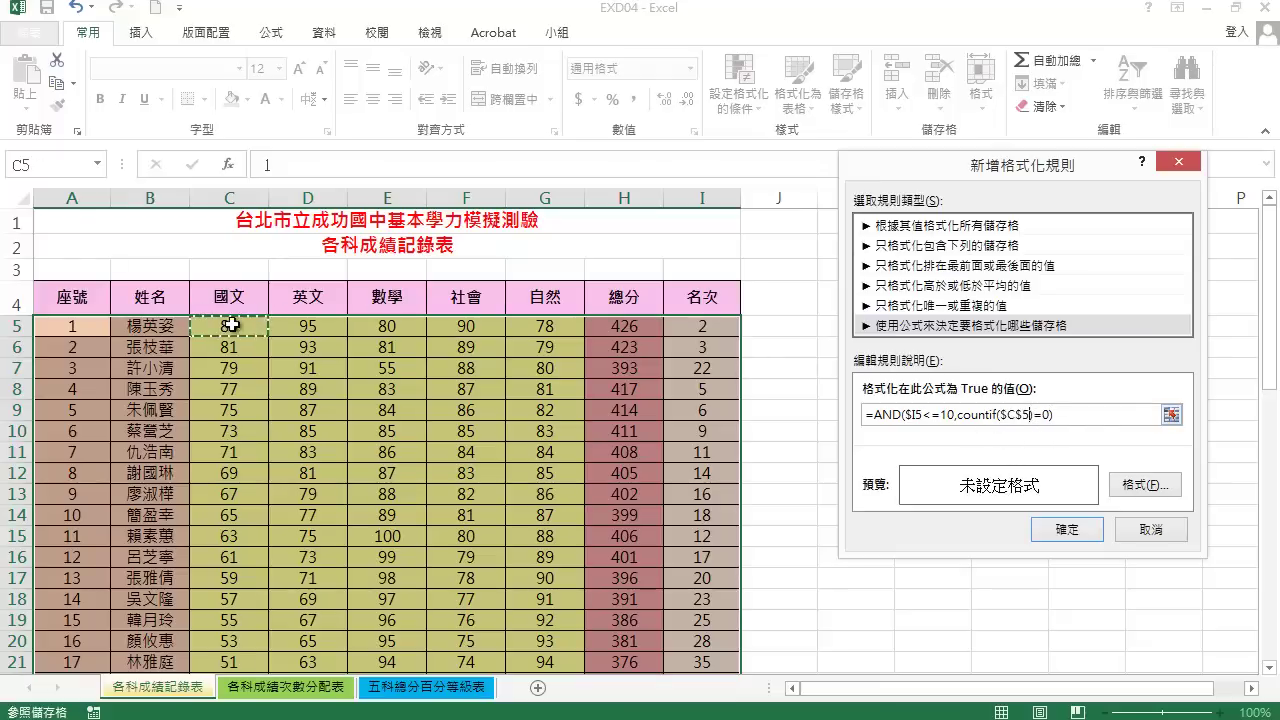
left_click_drag(231, 325, 565, 329)
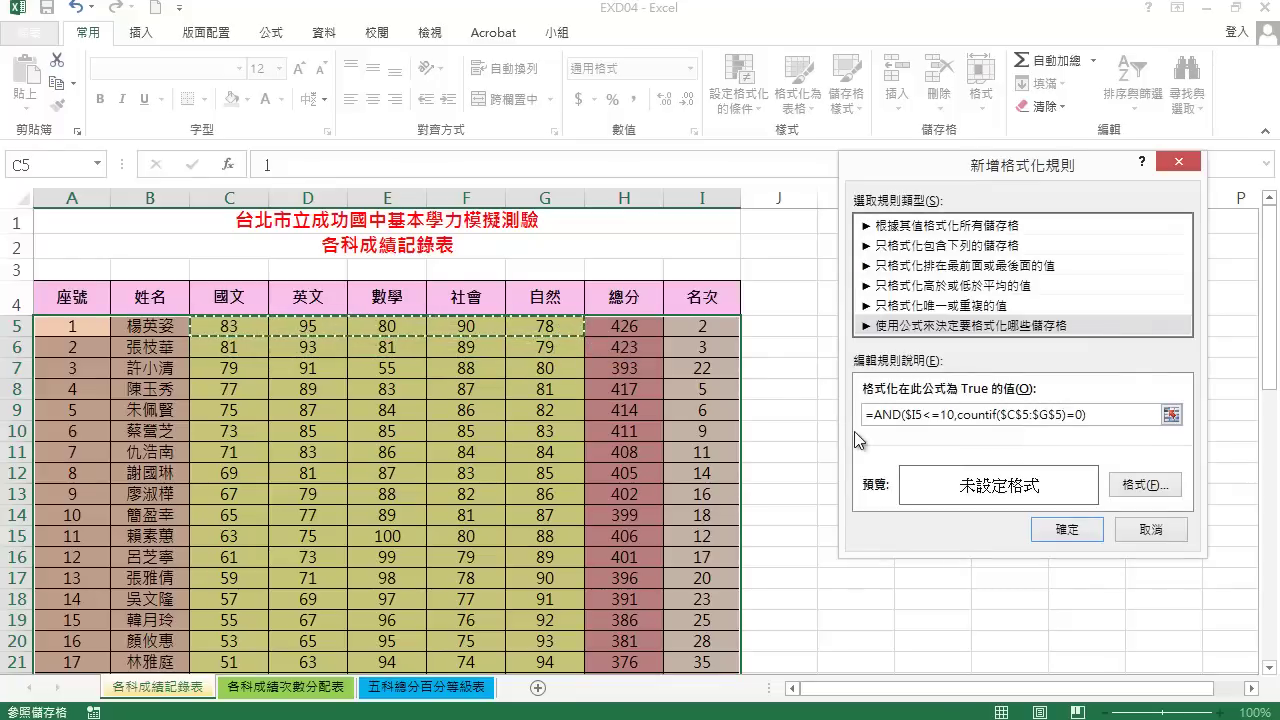
left_click(1056, 414)
key("F4")
key("F4")
type(",")
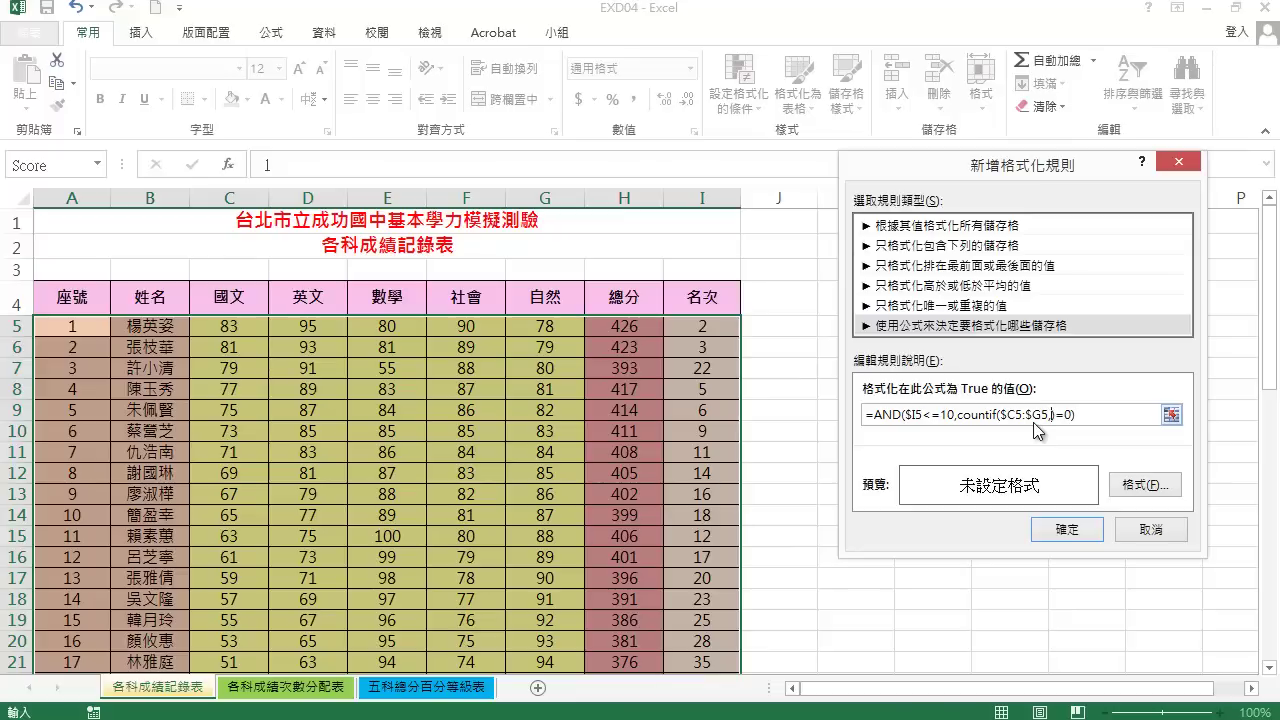
type("\"<")
type("60")
type("\"")
type(")")
Format matching rows with bold orange text on a dark red fill and apply the rule.
left_click(1096, 414)
left_click(1145, 486)
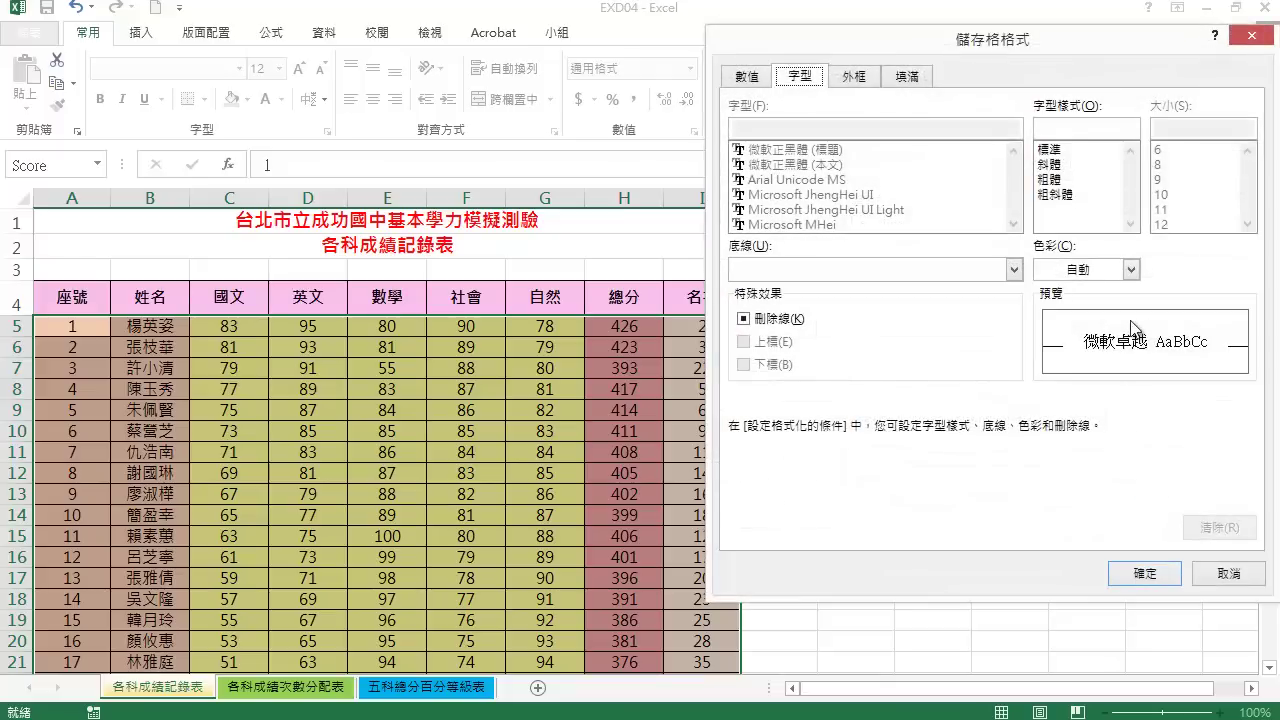
left_click(1131, 271)
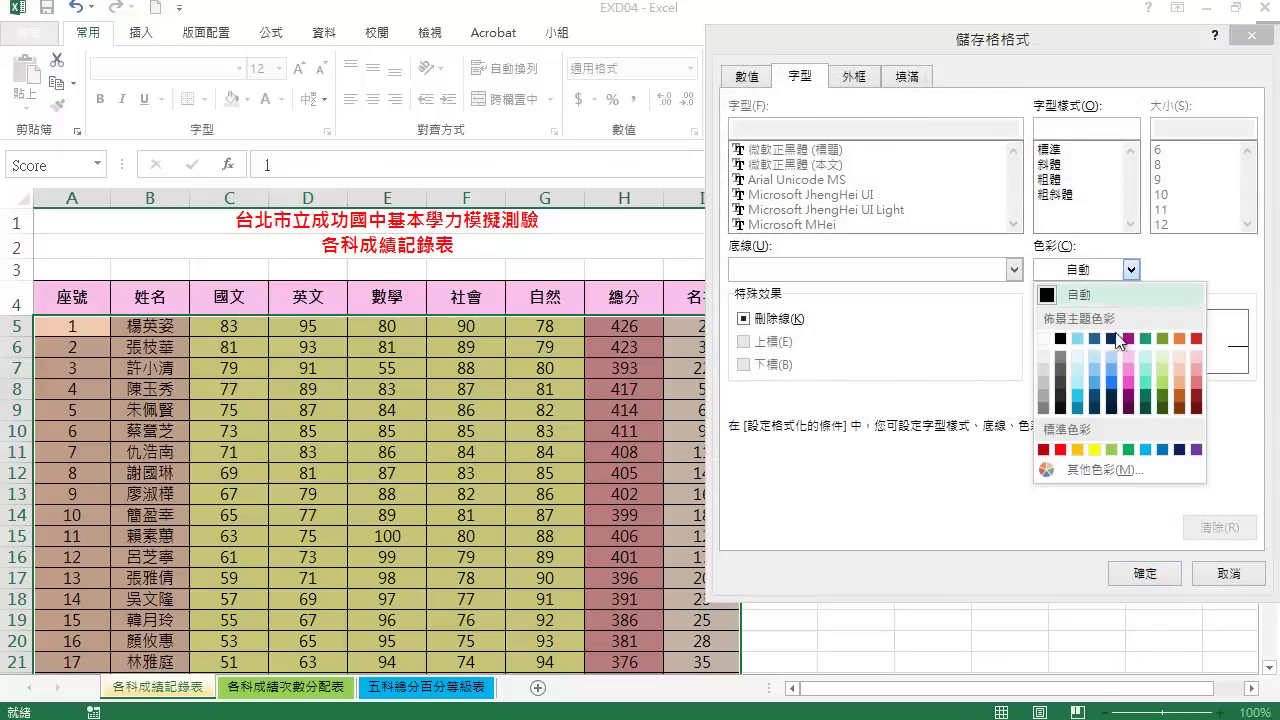
left_click(1077, 450)
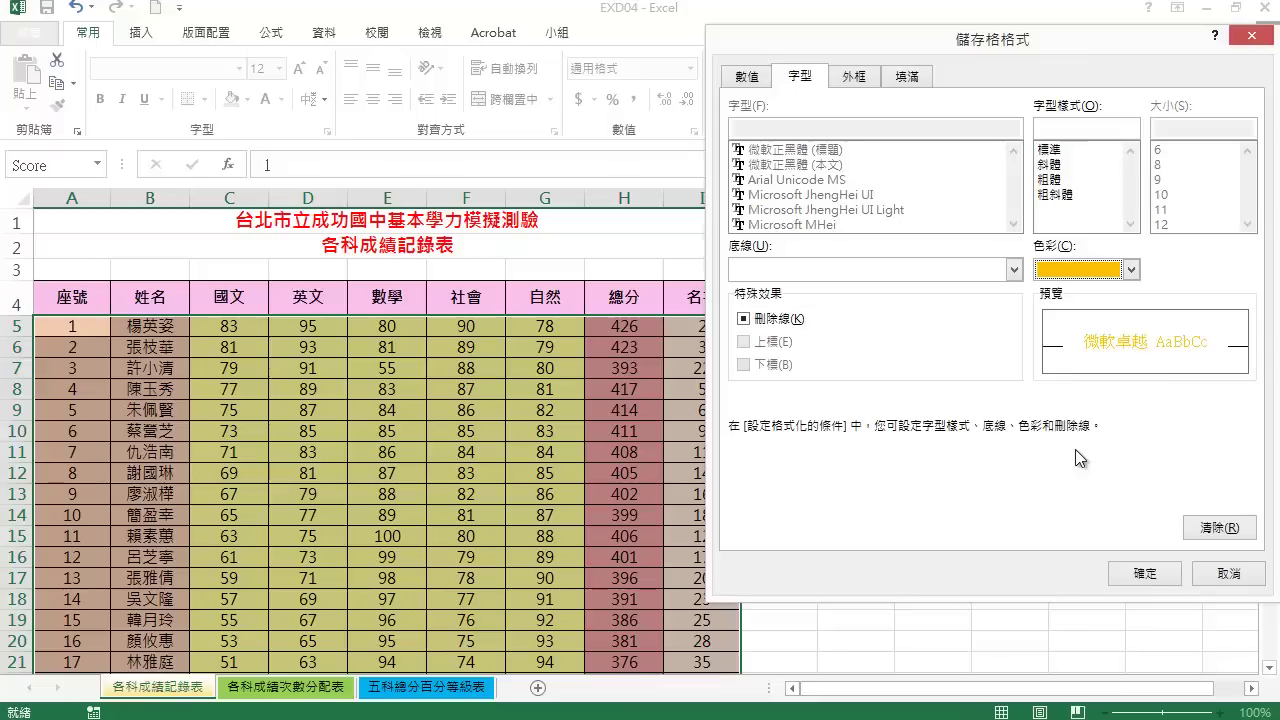
left_click(1055, 182)
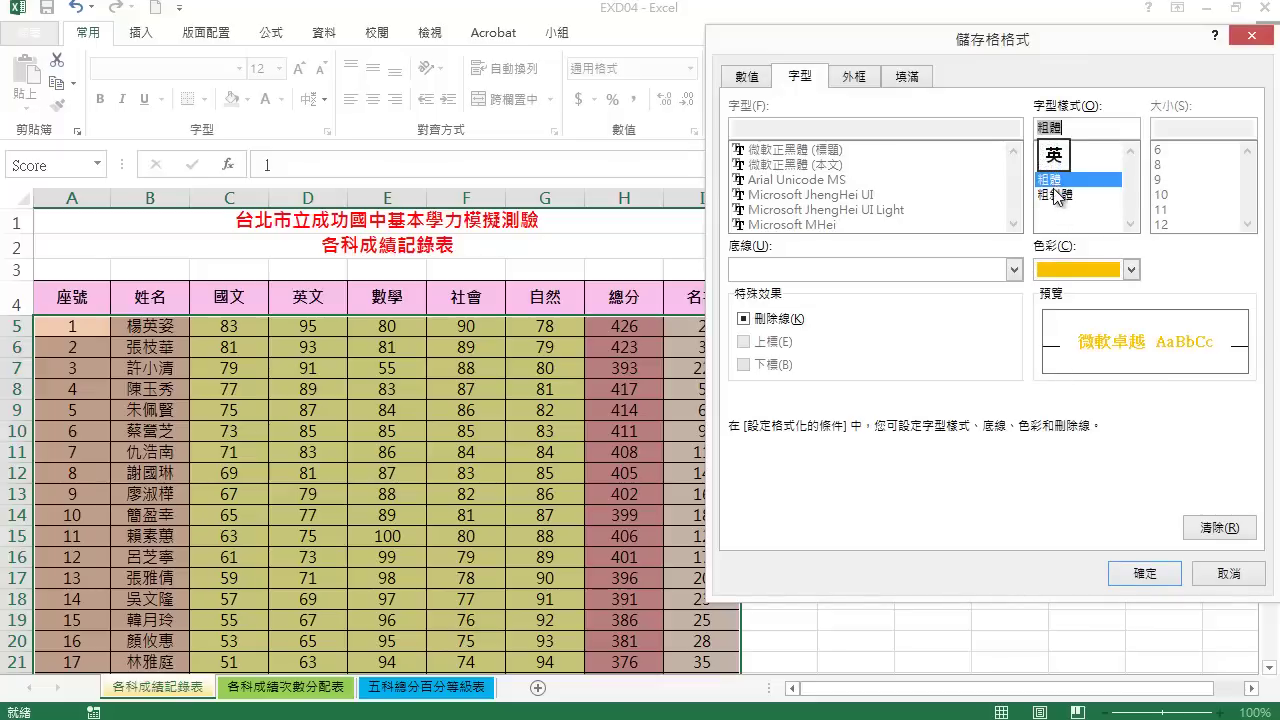
left_click(910, 77)
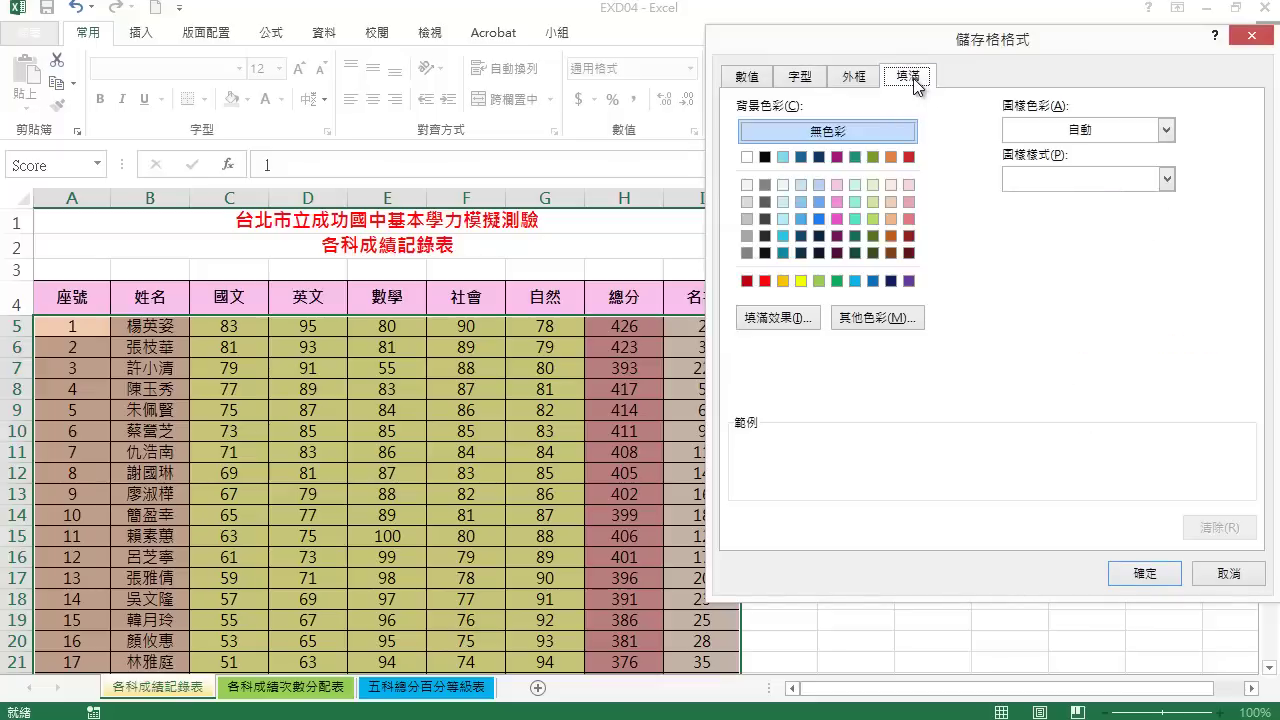
left_click(748, 282)
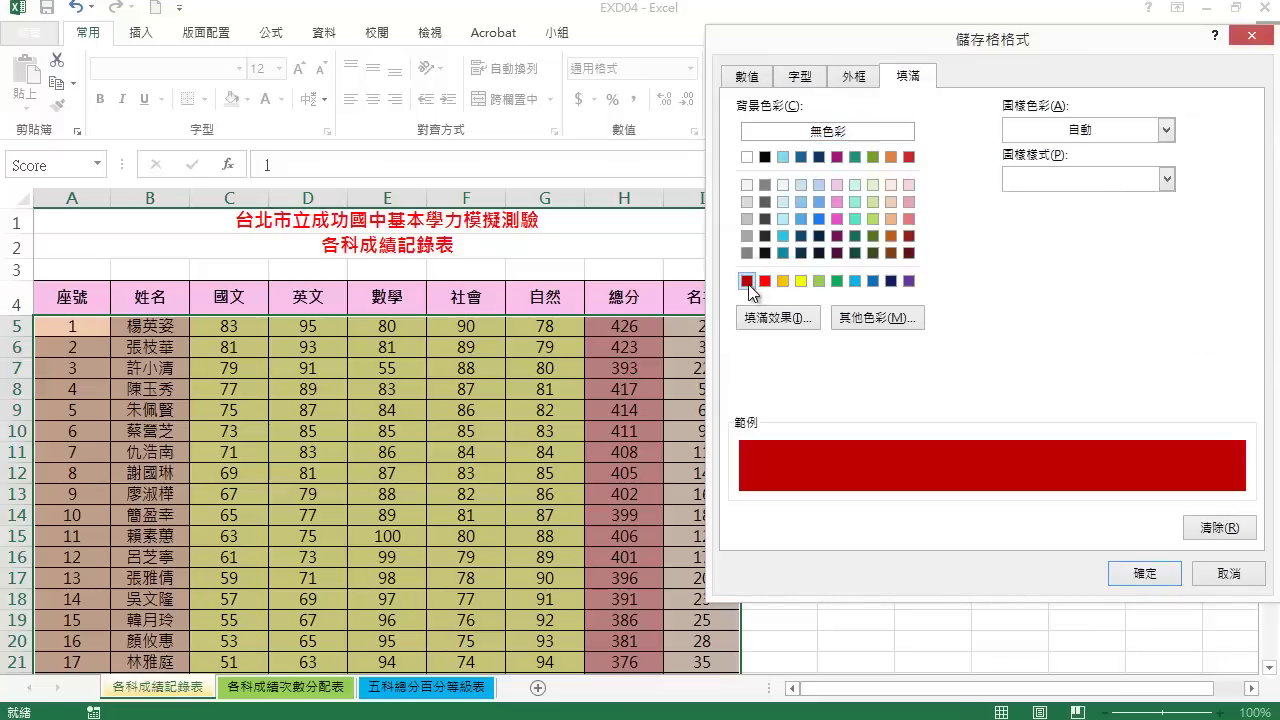
left_click(1160, 572)
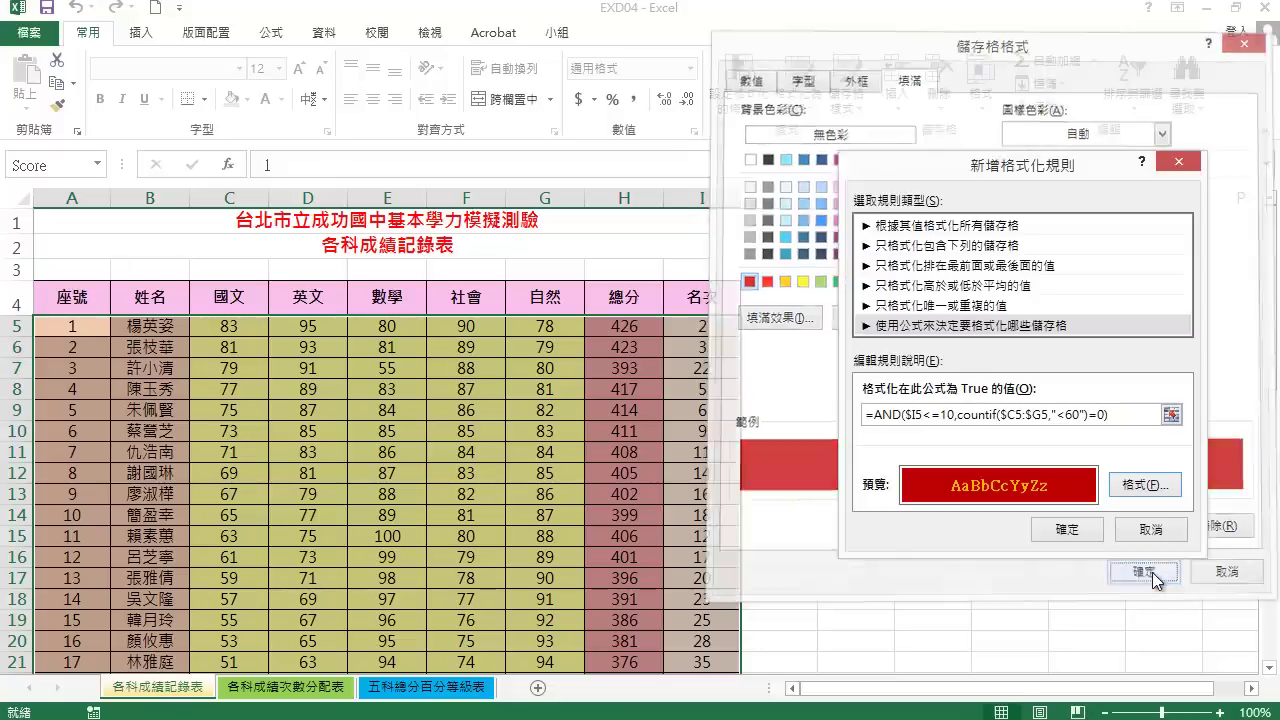
left_click(1066, 530)
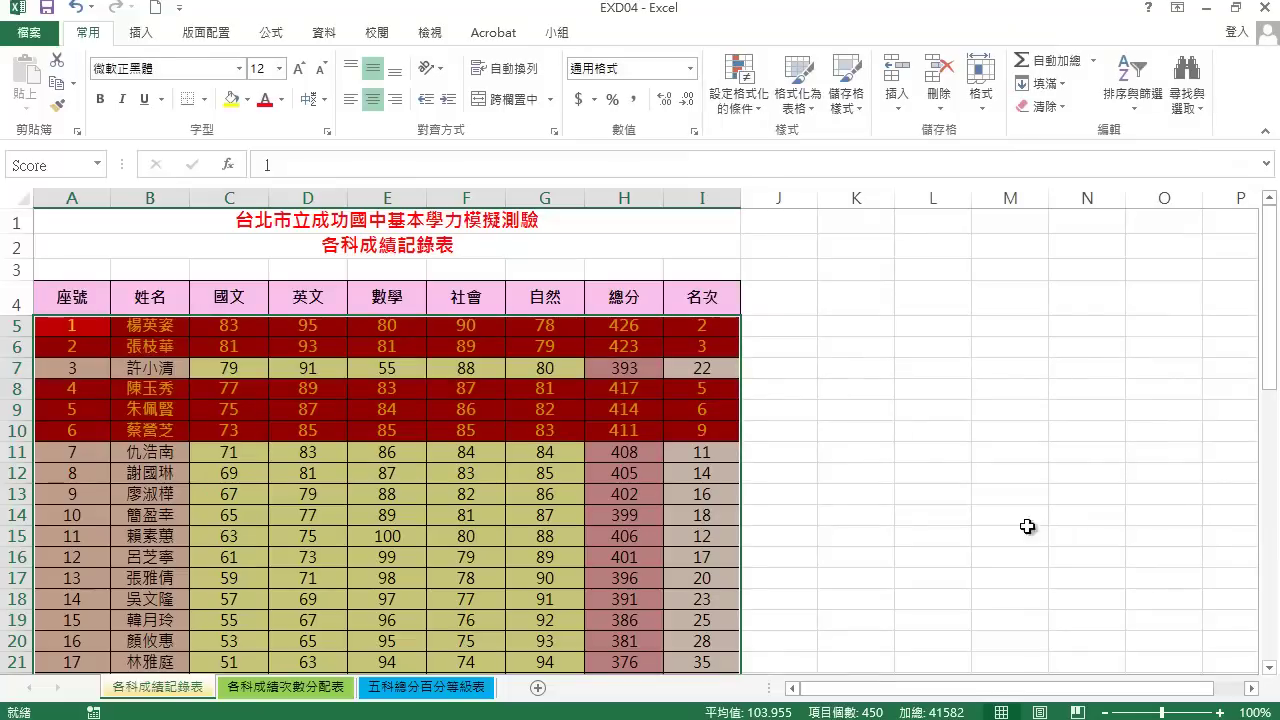
On the 各科成績次數分配表 sheet, enter =SUM(C6:C6) in D6, giving 10.
left_click(299, 689)
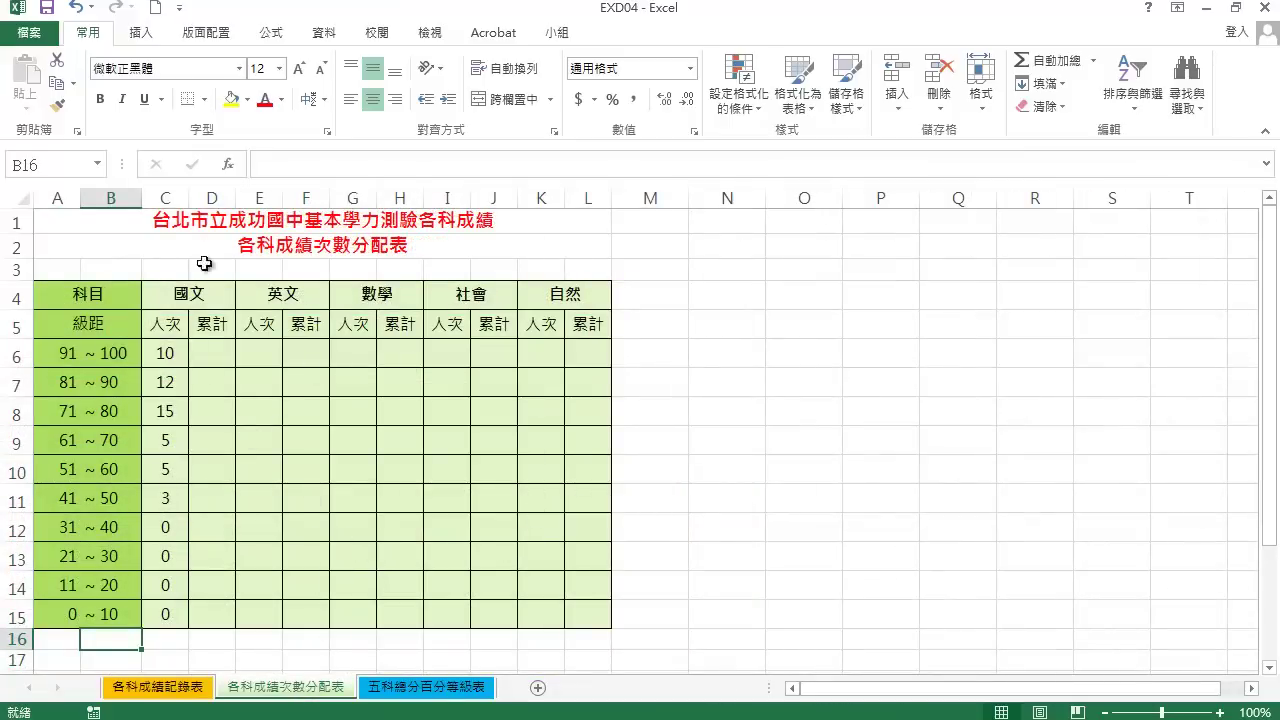
left_click(218, 357)
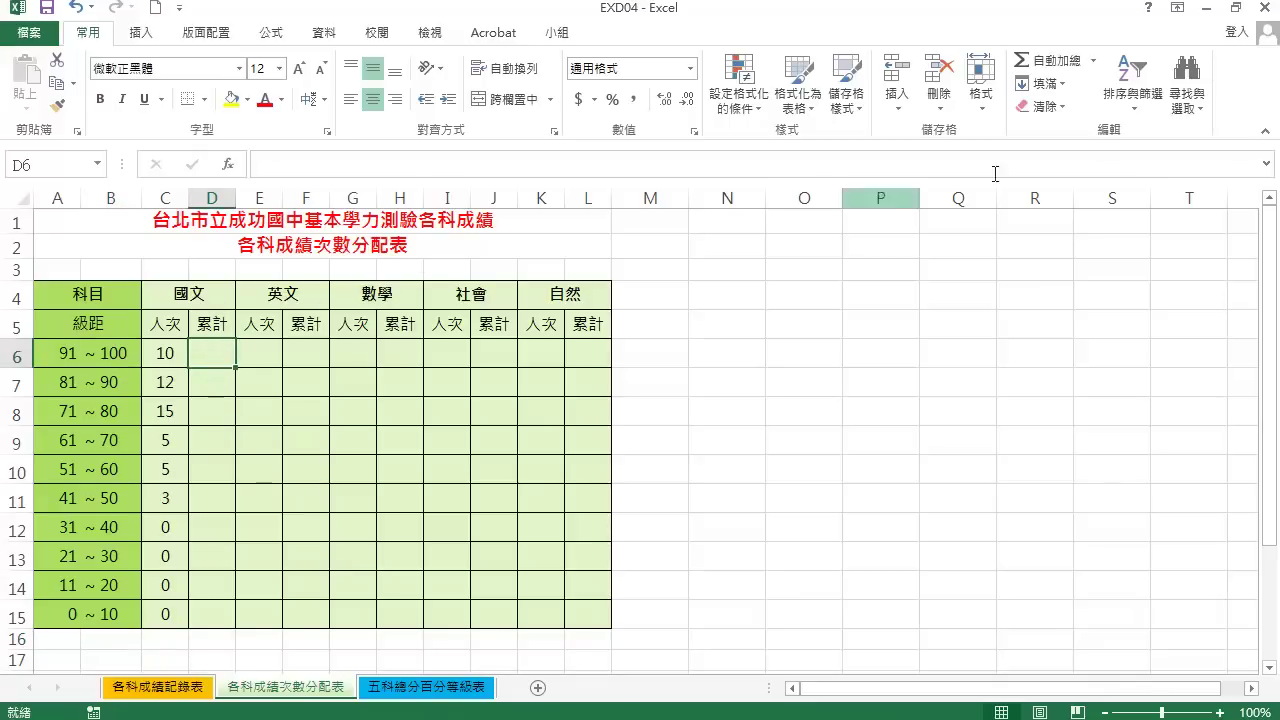
left_click(1045, 62)
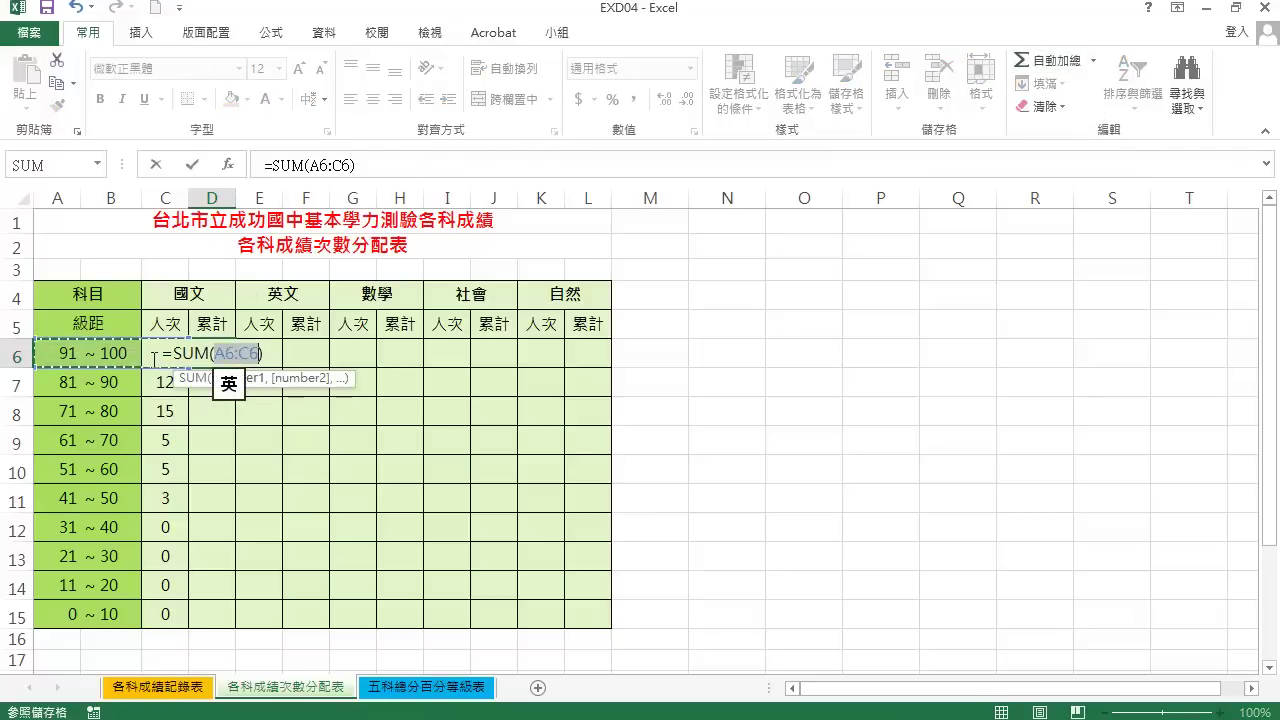
left_click(313, 163)
left_click(313, 163)
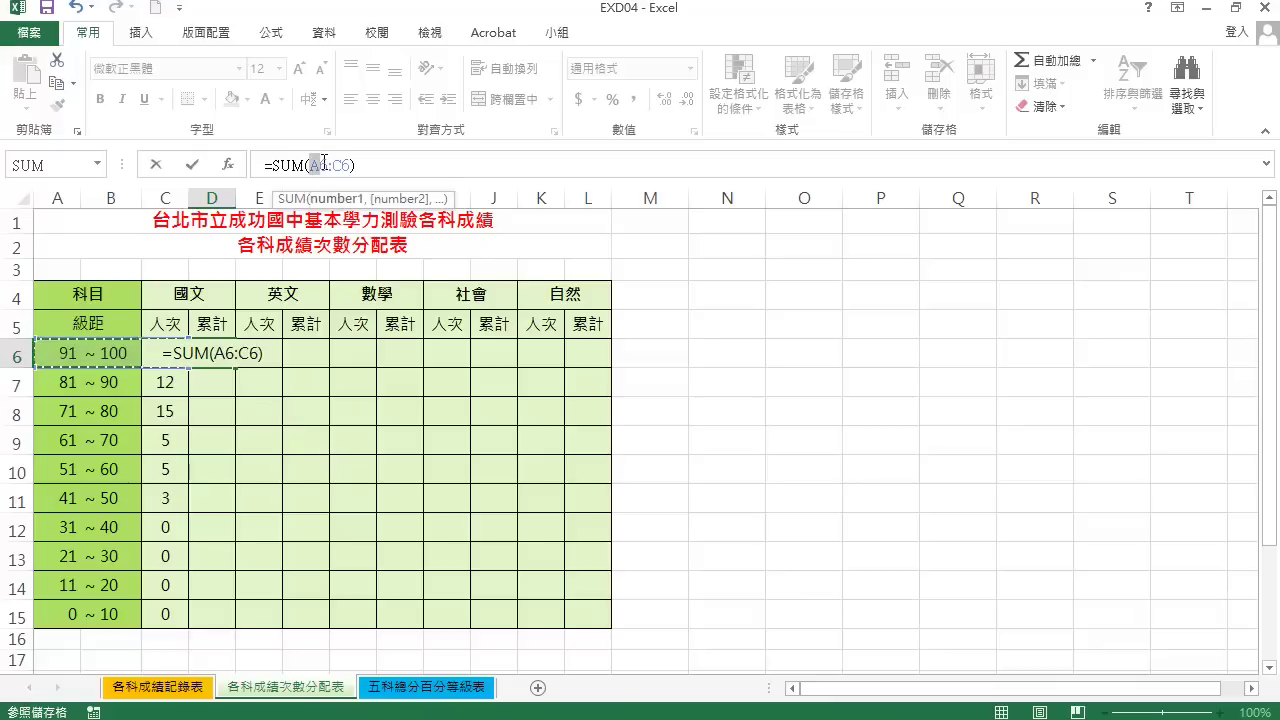
type("C")
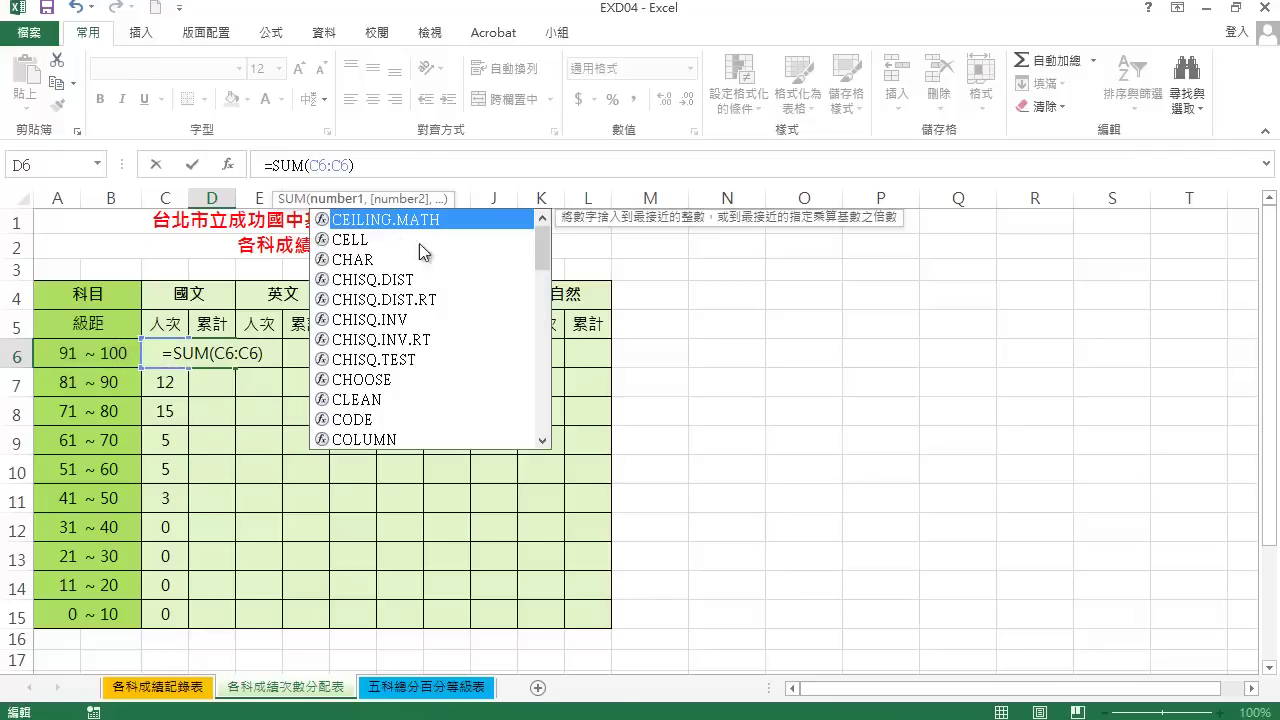
left_click(192, 164)
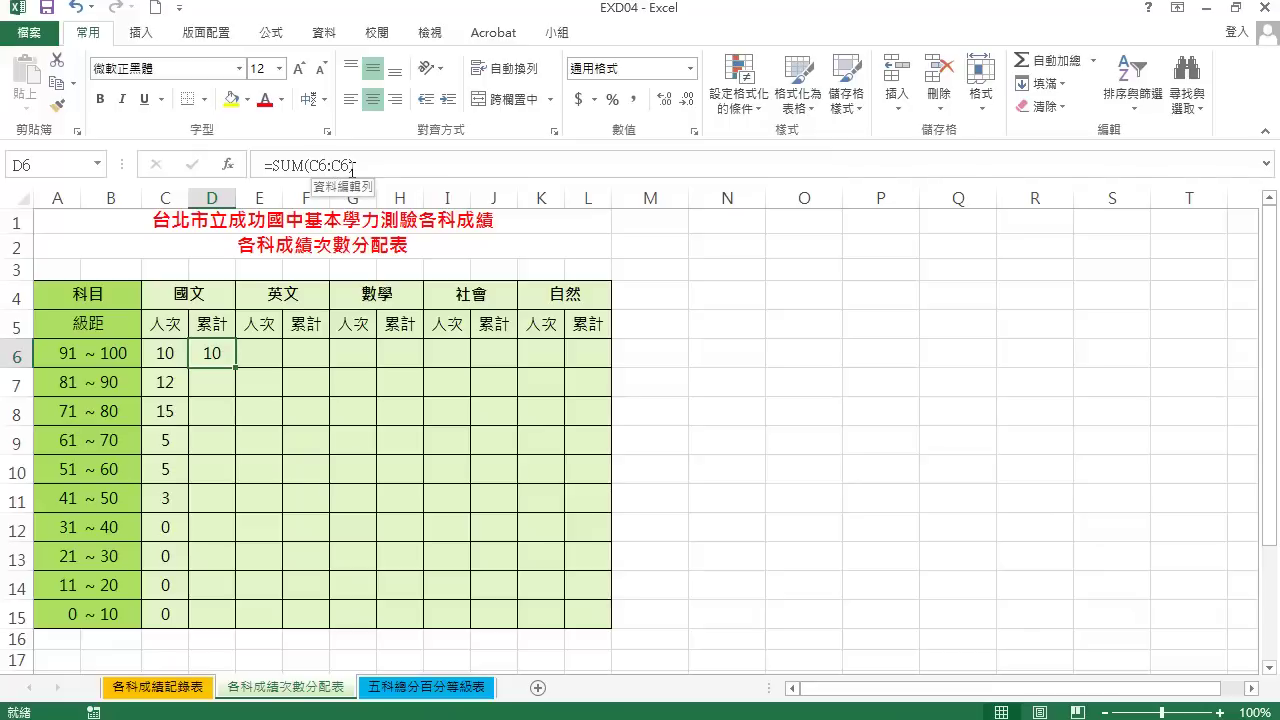
Change D6 to the running-total formula =SUM(C$6:C6).
left_click(313, 165)
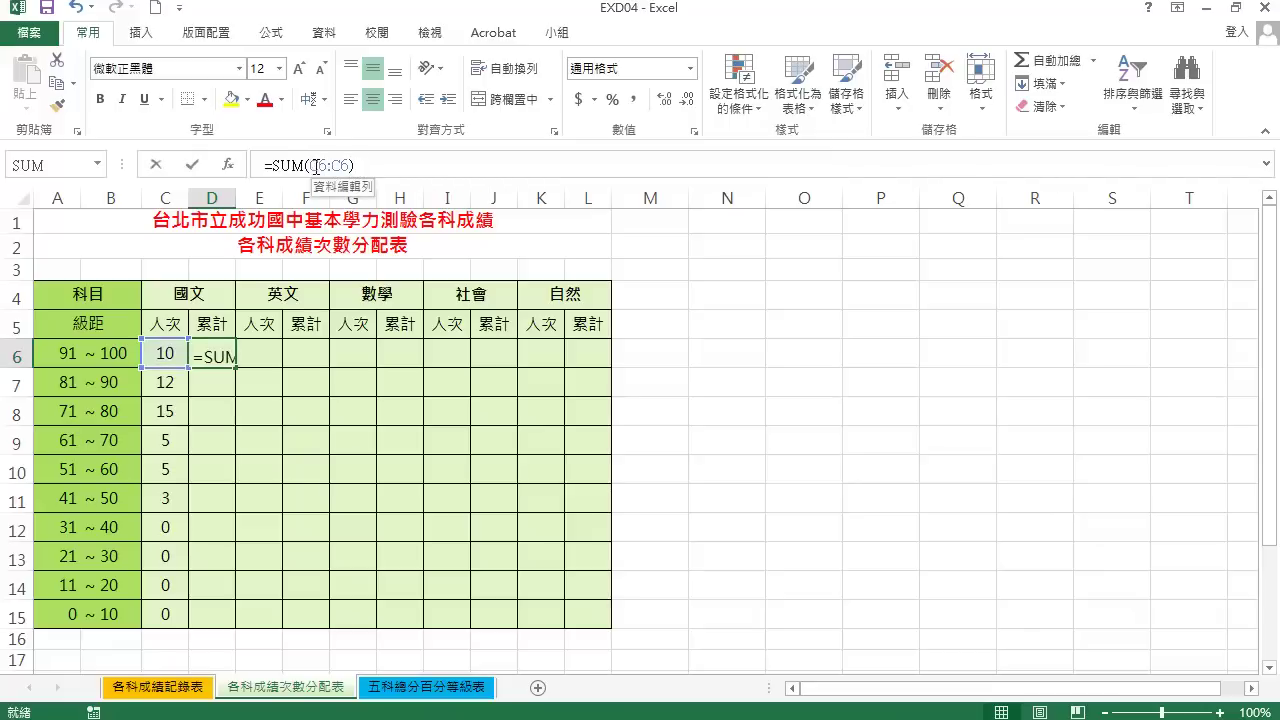
left_click_drag(309, 165, 327, 165)
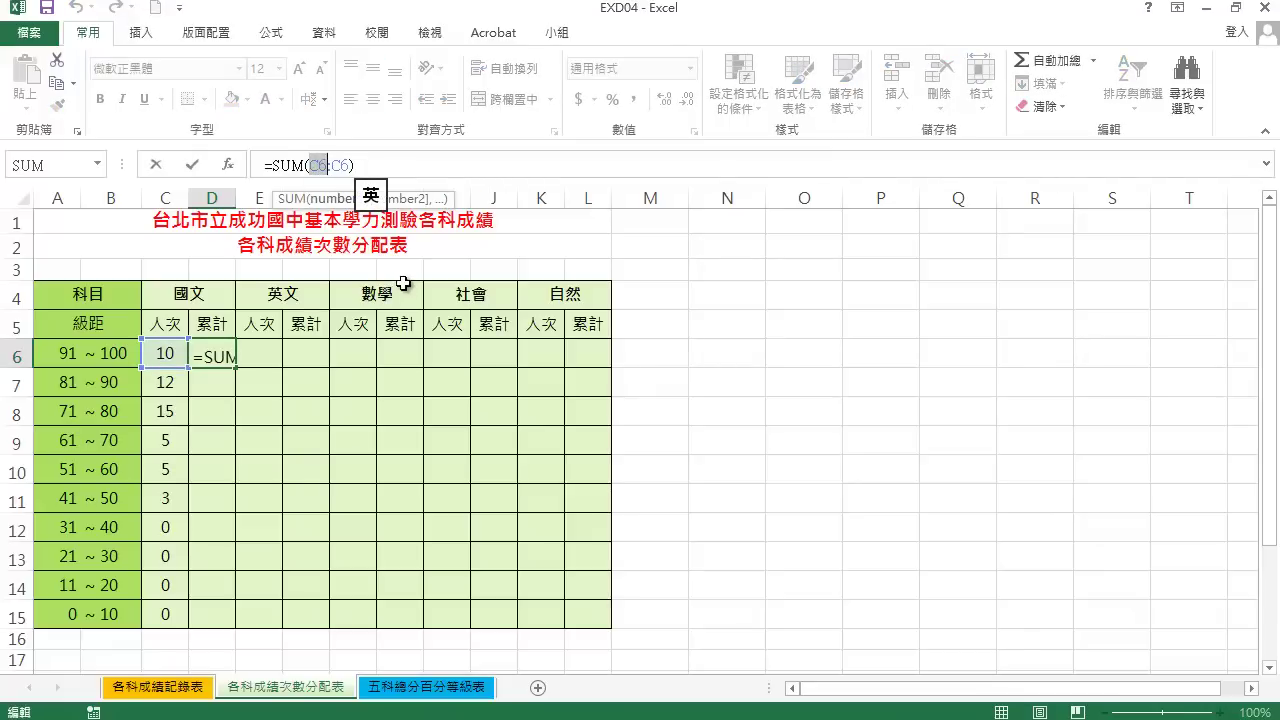
key("F4")
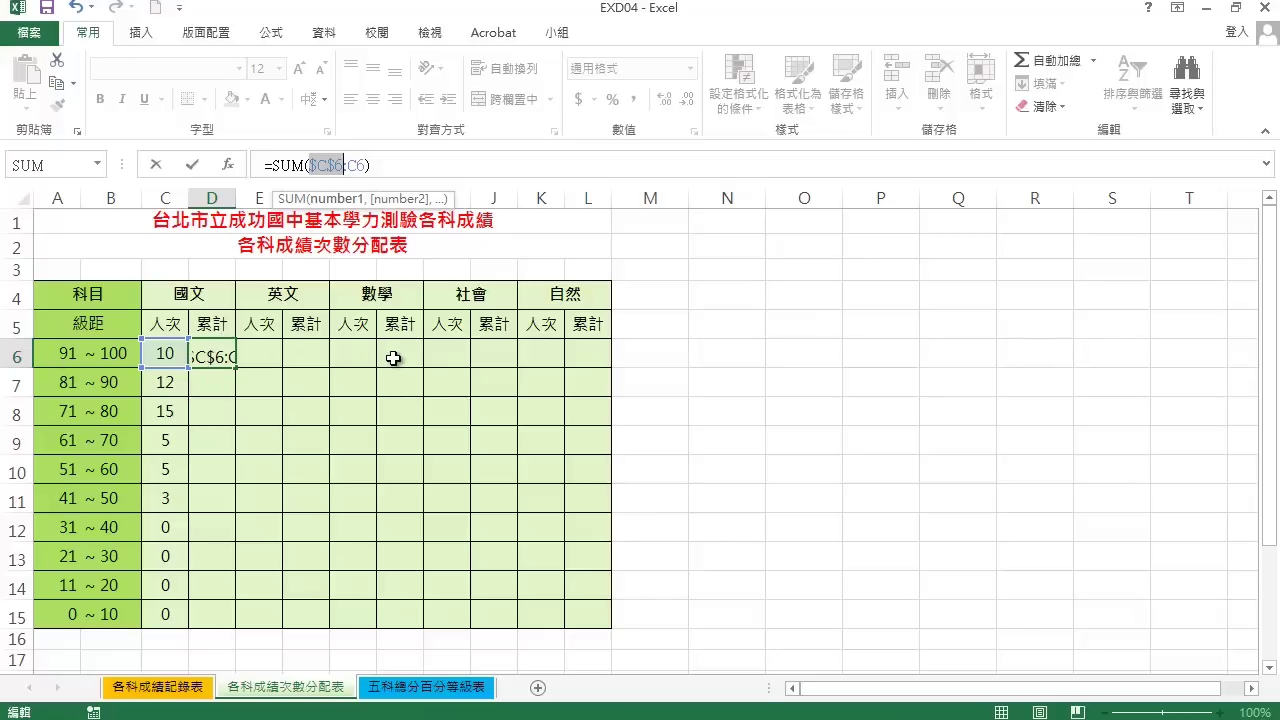
key("F4")
left_click(193, 166)
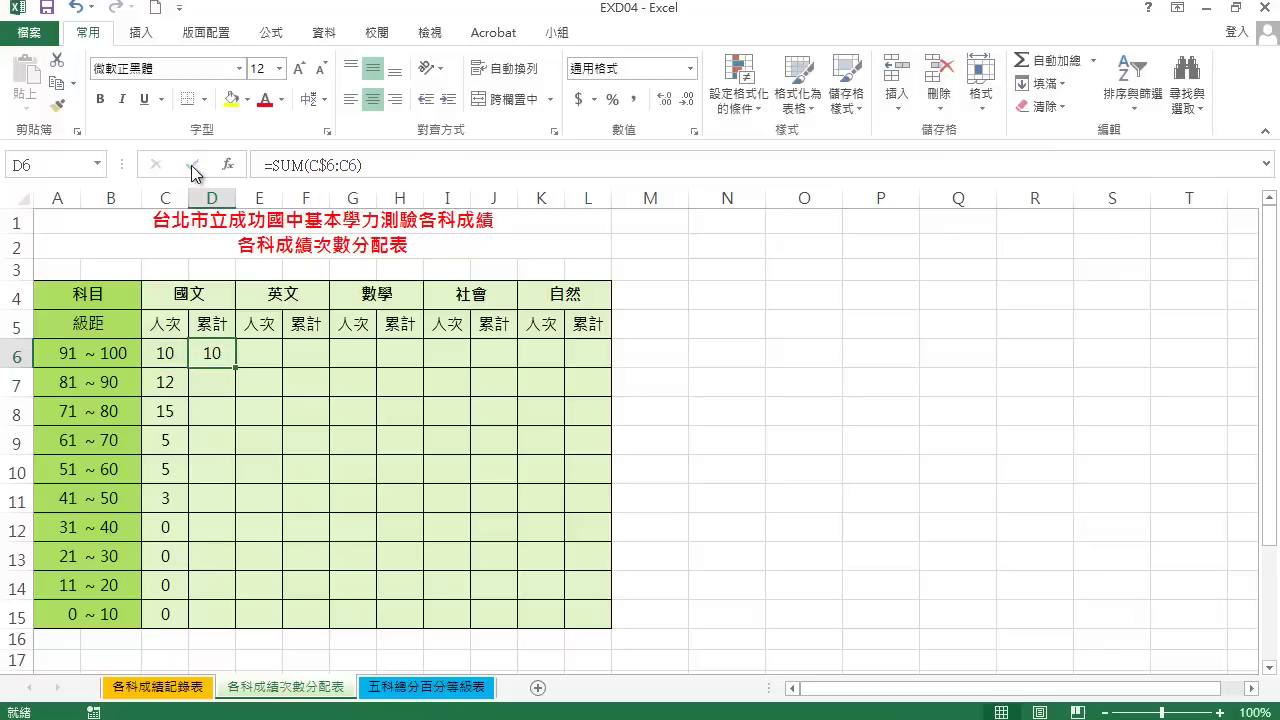
Fill C6:D6 across to column L and down to row 15 for all five subjects.
left_click(161, 353)
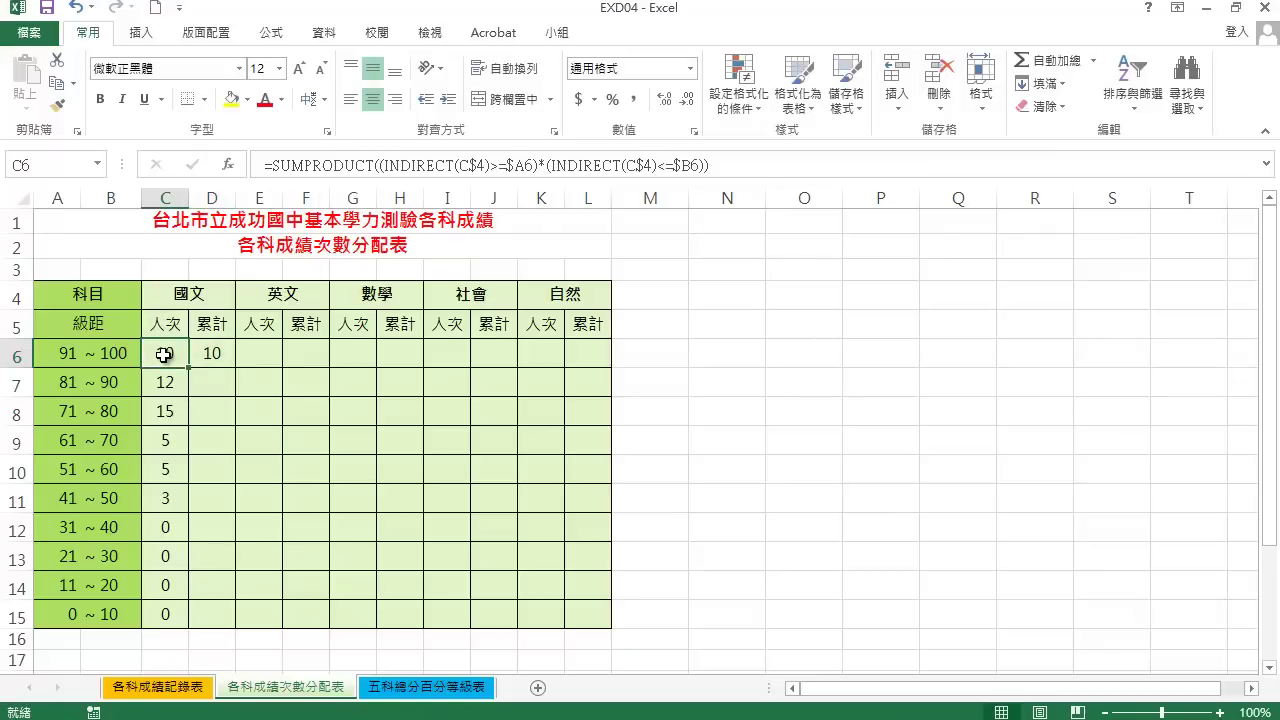
left_click_drag(183, 354, 237, 369)
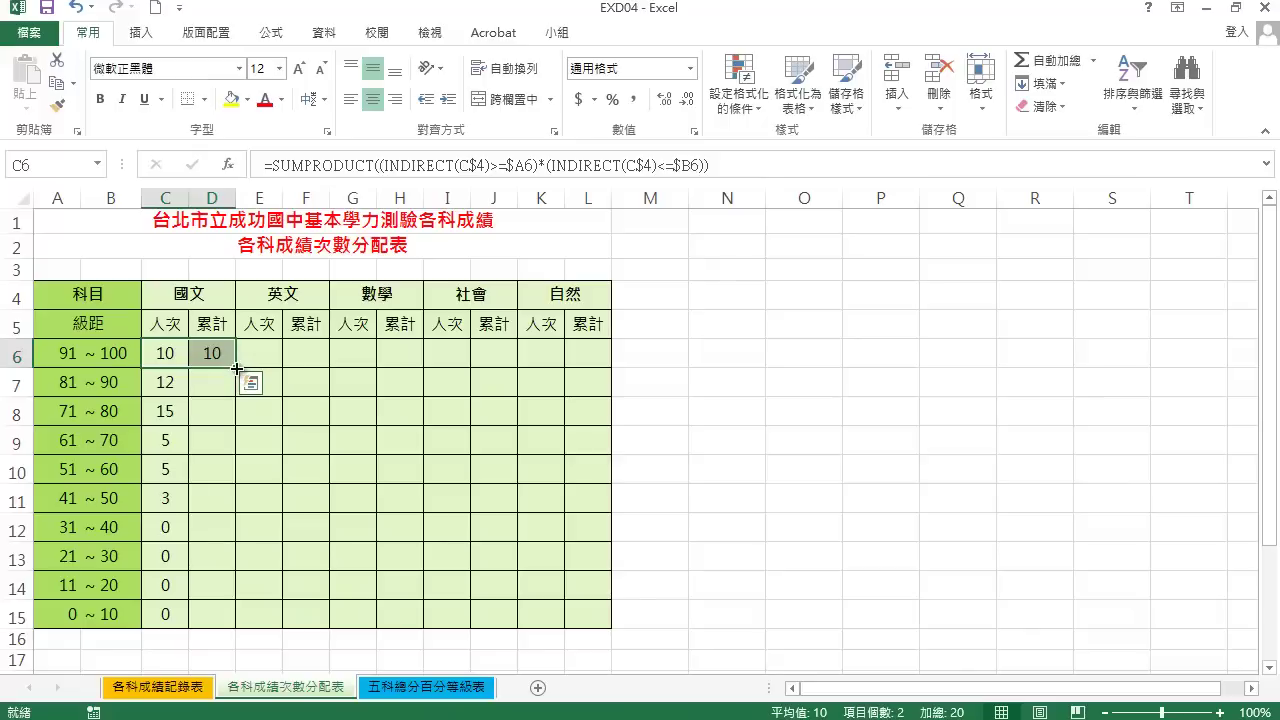
mouse_move(237, 369)
left_mouse_down()
mouse_move(614, 361)
mouse_move(621, 622)
left_mouse_up()
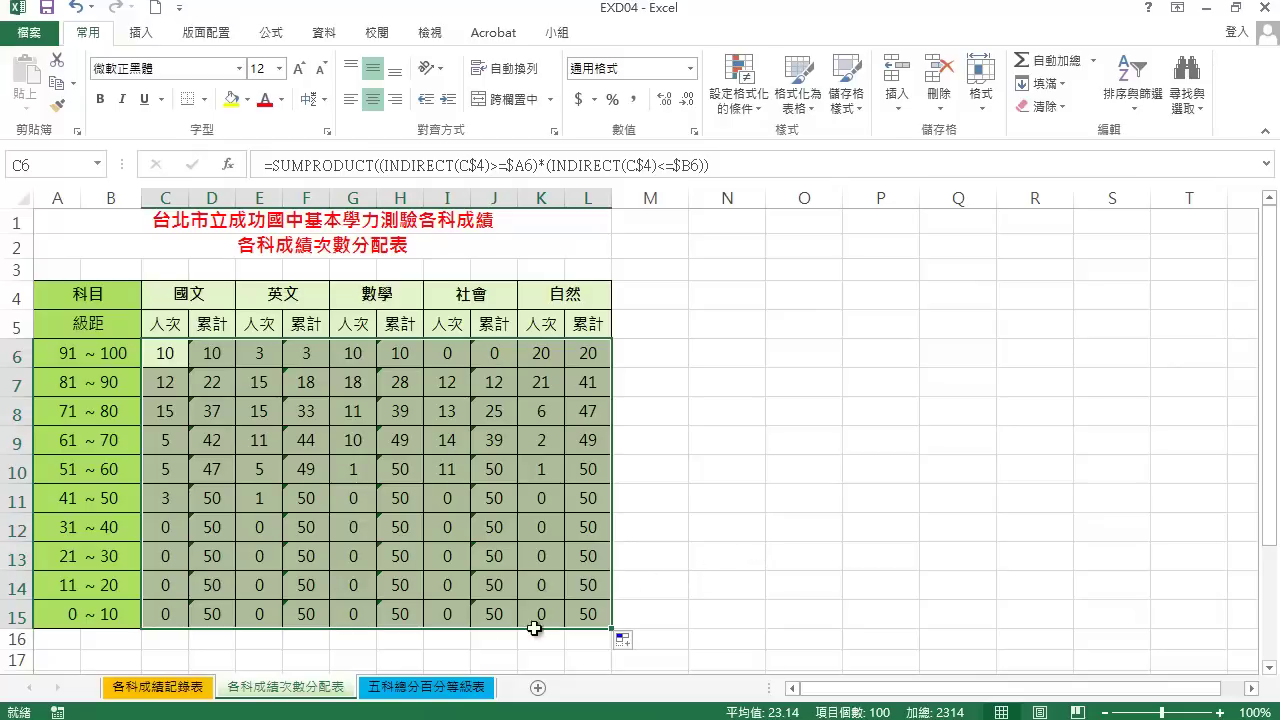
Check the 各科成績記錄表 scores, then settle on the 五科總分百分等級表 sheet.
left_click(433, 690)
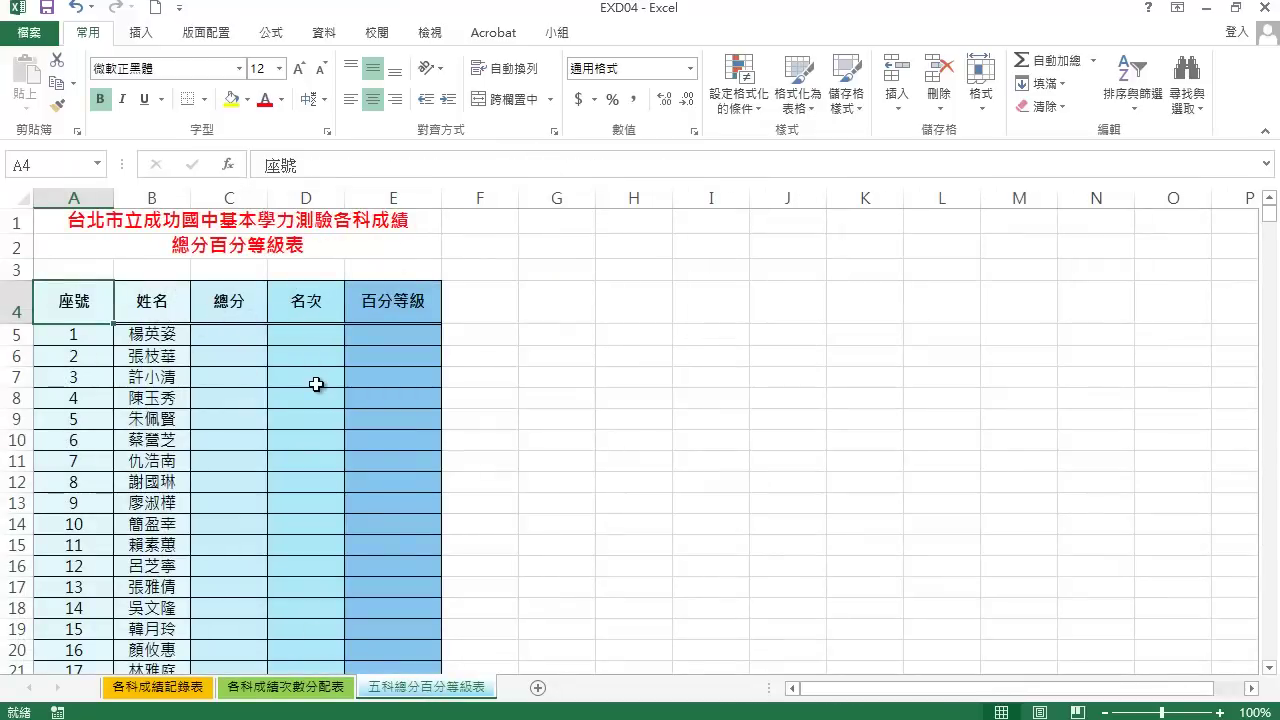
left_click(160, 688)
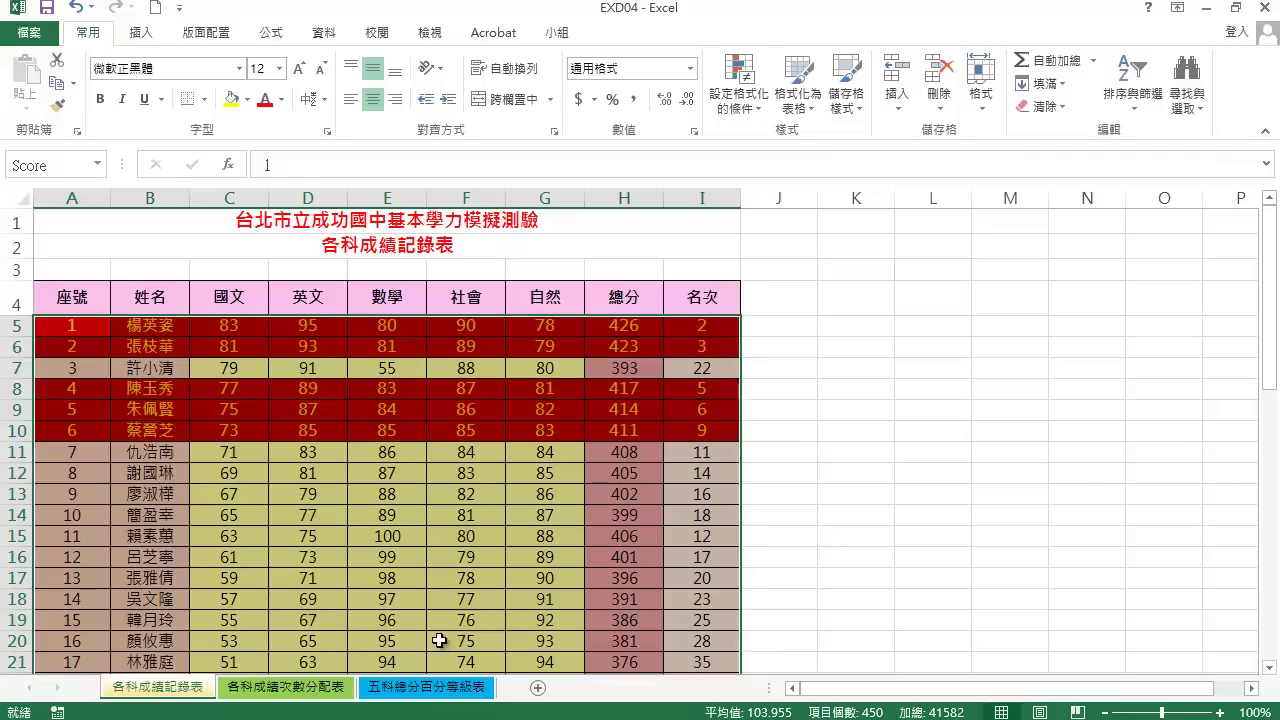
left_click(415, 689)
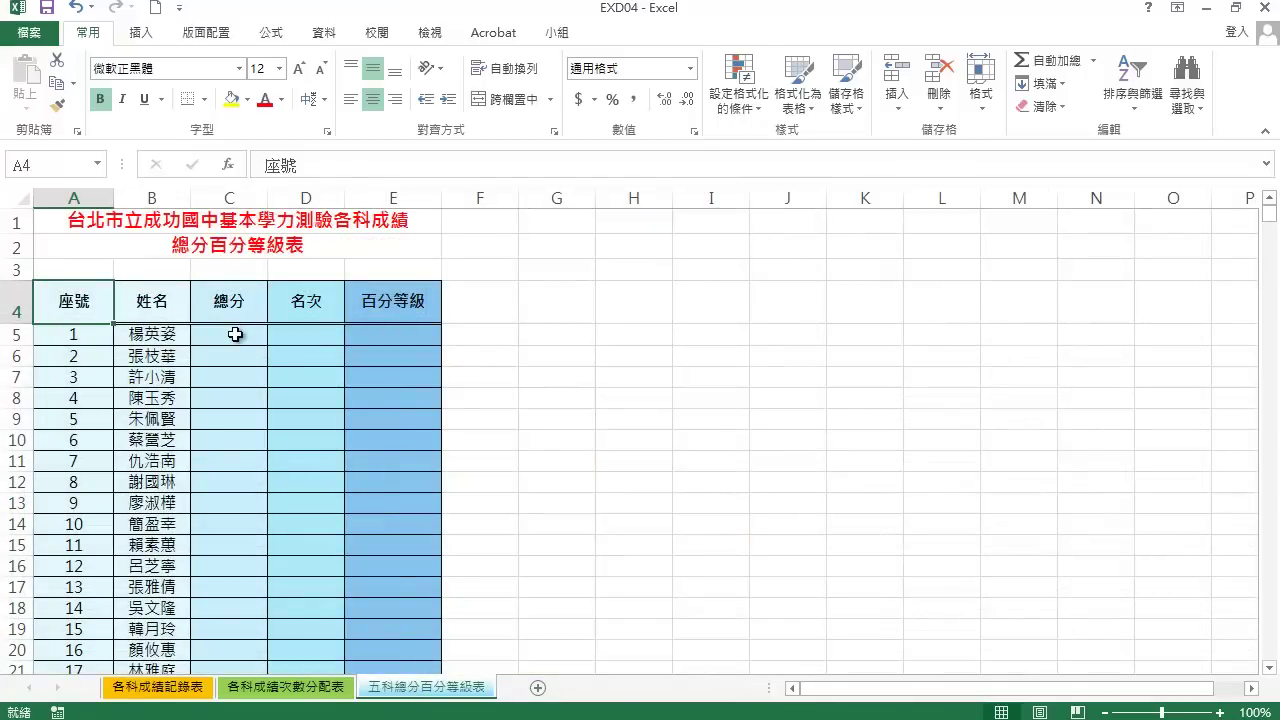
Enter =VLOOKUP(A5,Score,8,0) in C5, returning seat 1's total of 426.
left_click(235, 334)
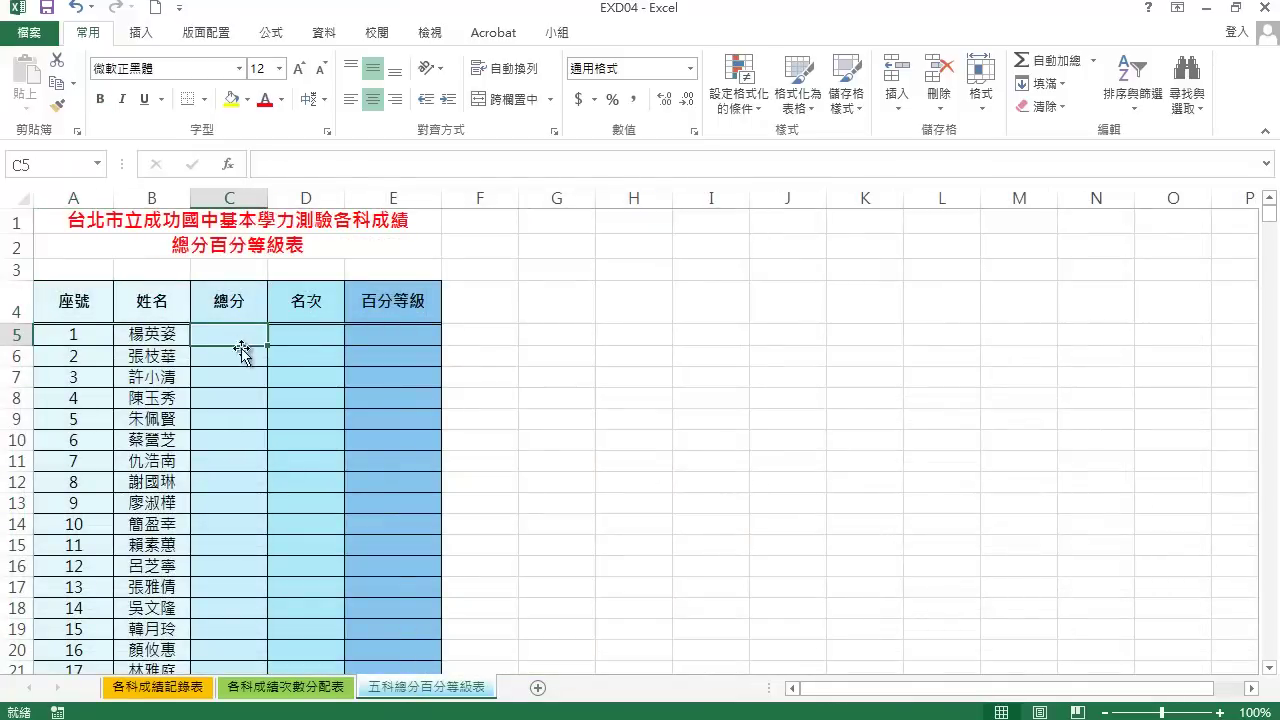
type("=")
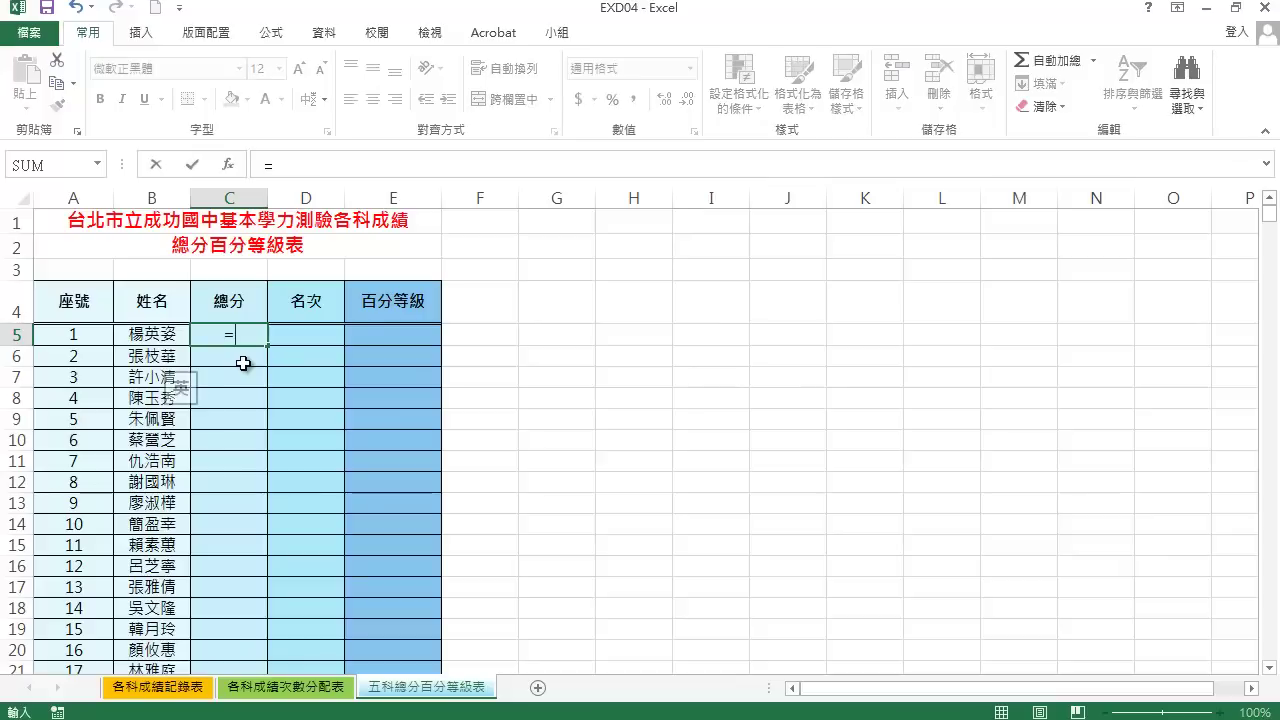
type("vl")
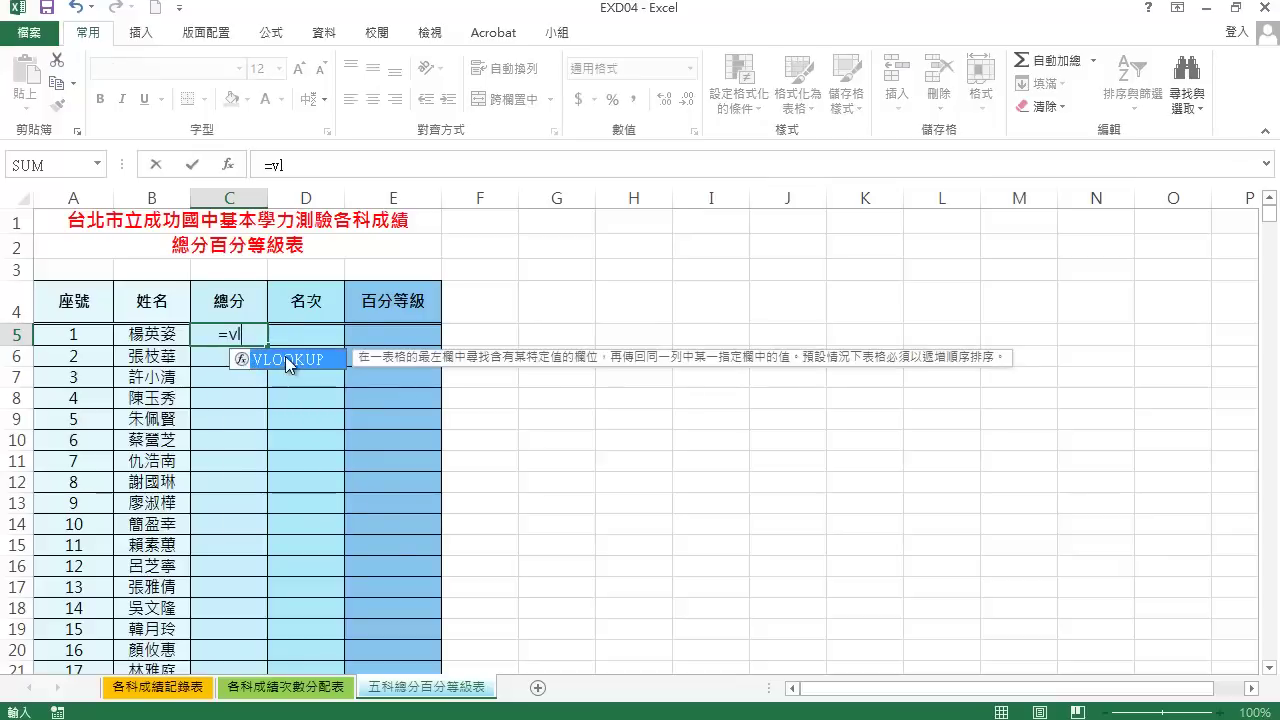
double_click(290, 360)
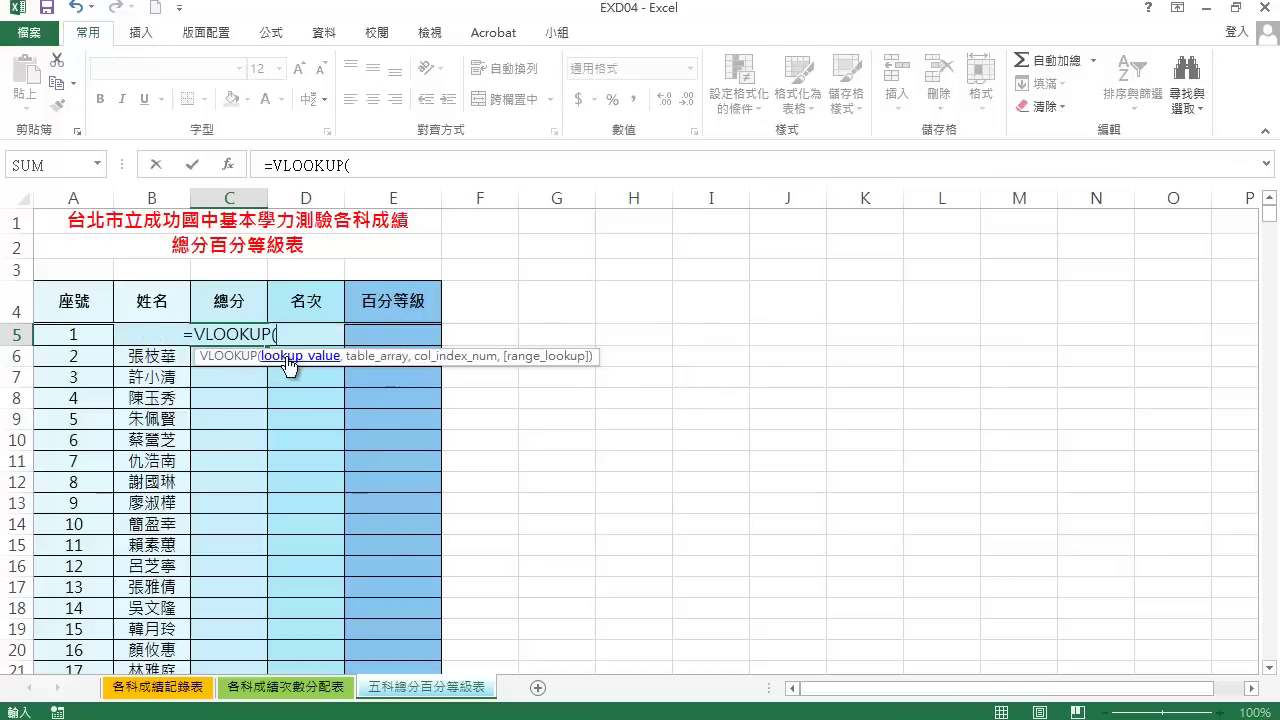
left_click(229, 165)
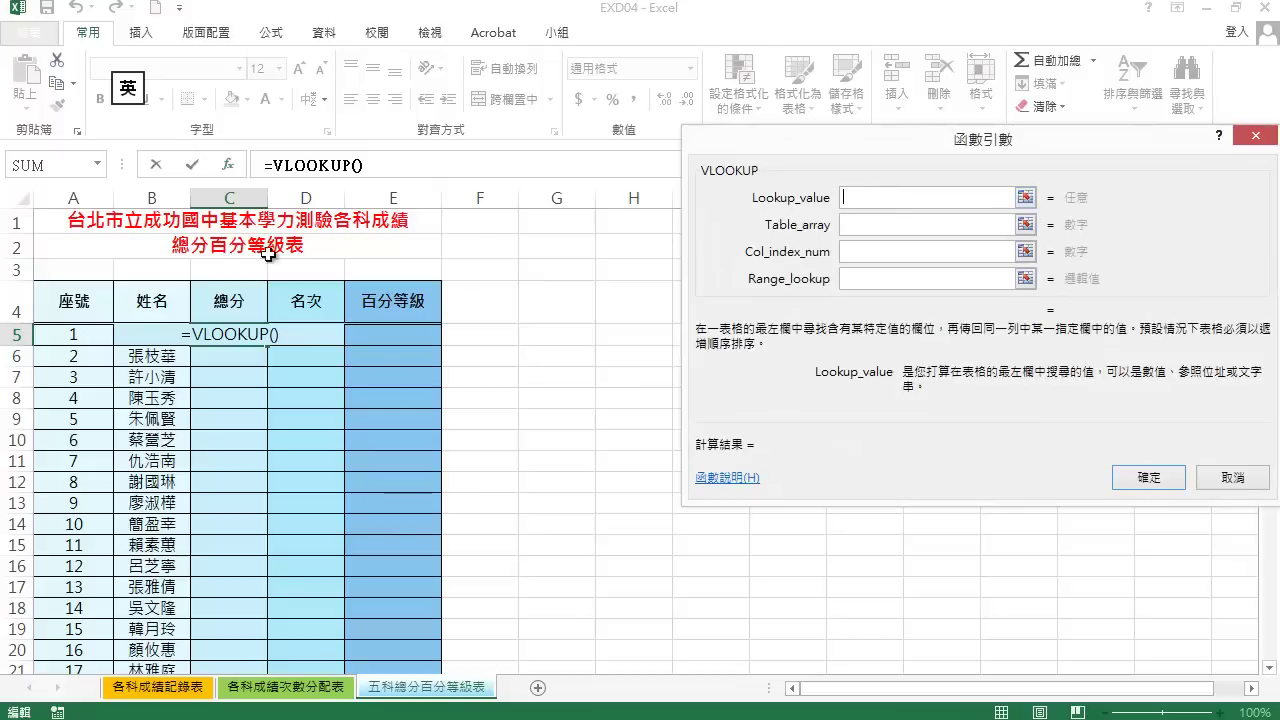
left_click(94, 339)
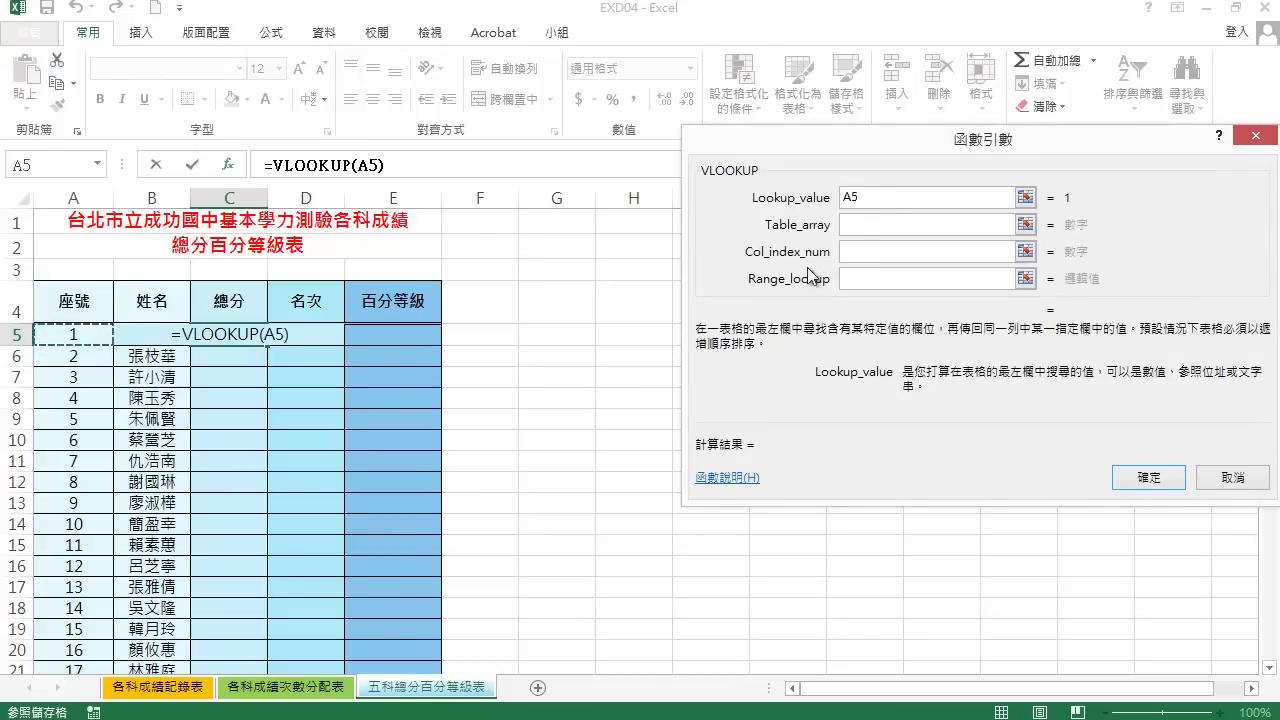
left_click(854, 225)
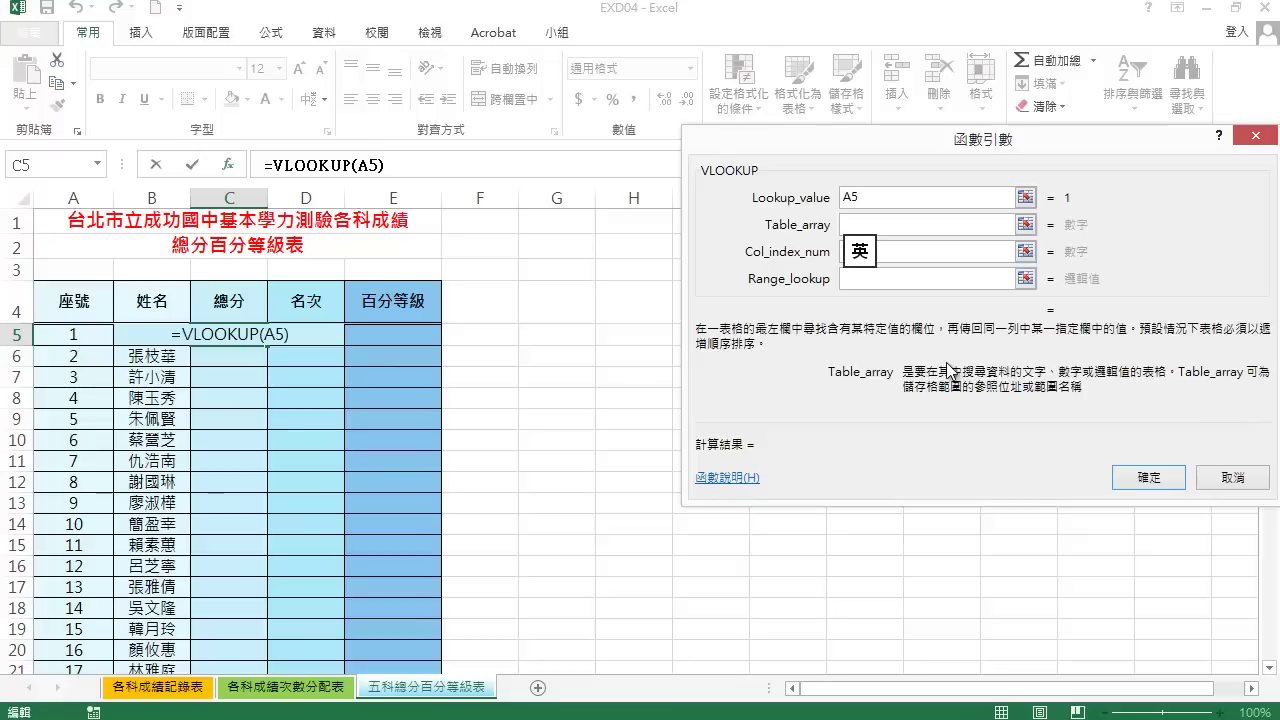
key("F3")
left_click(931, 266)
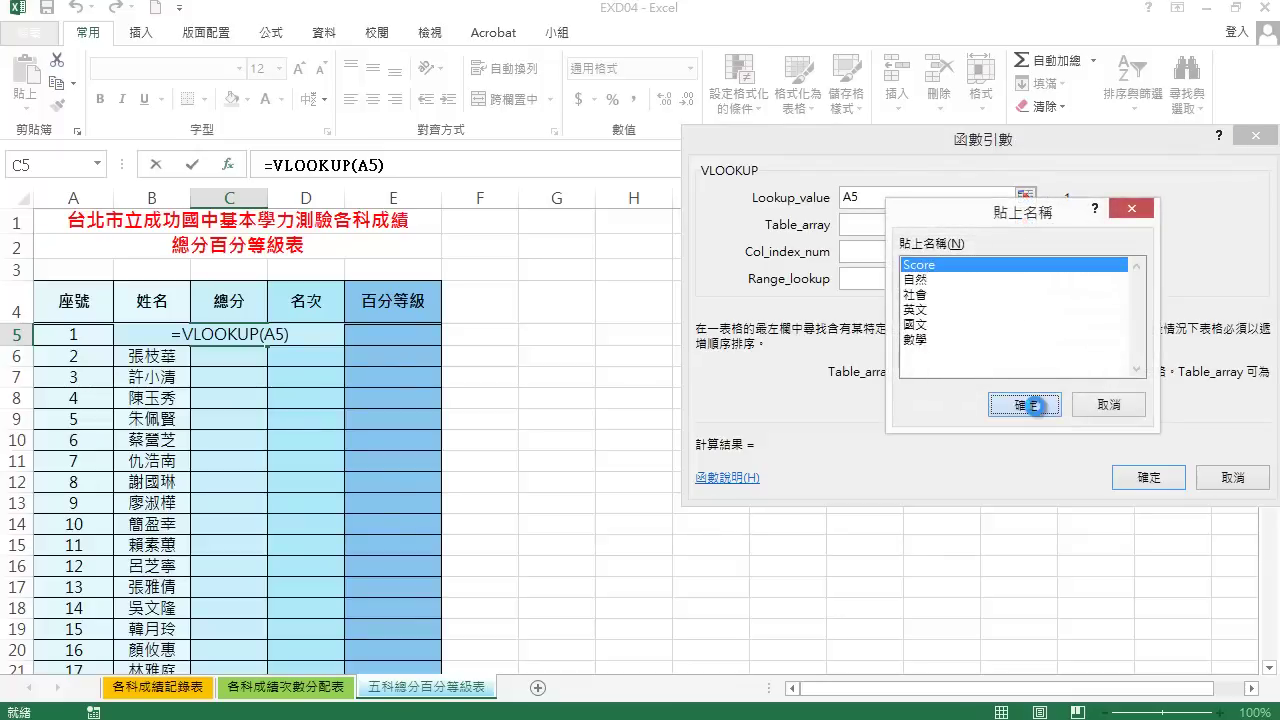
left_click(1038, 410)
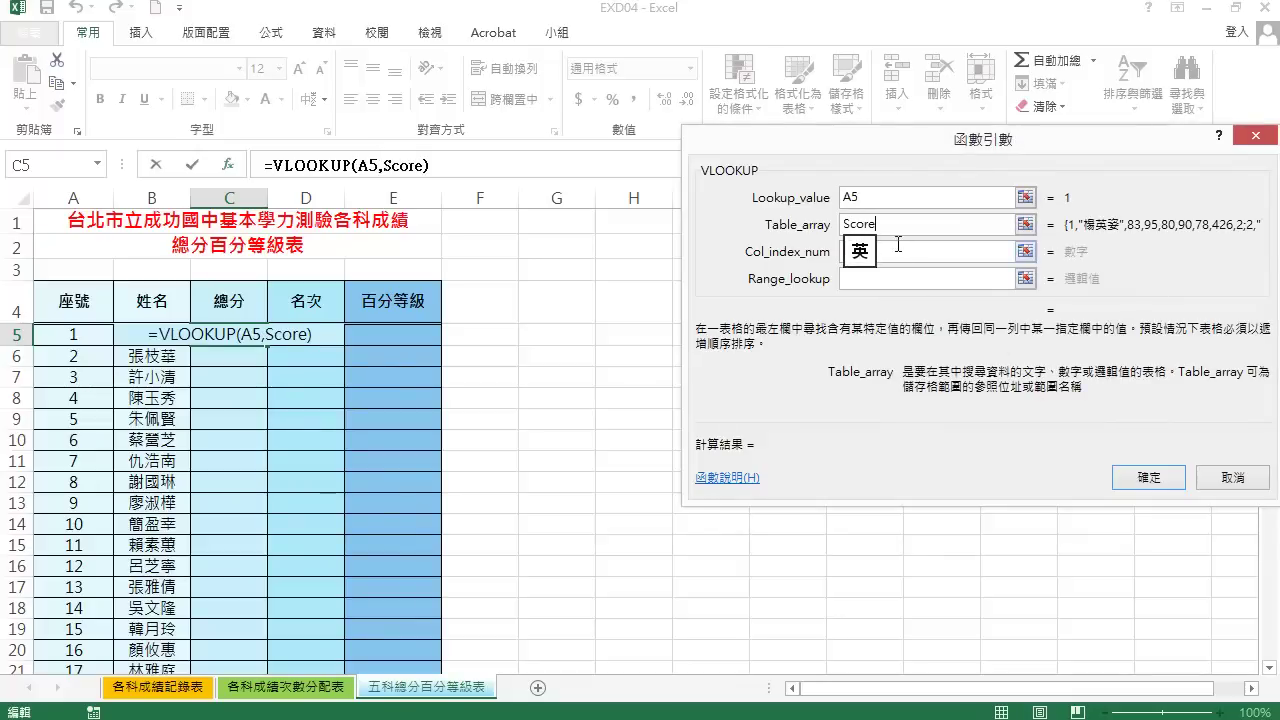
type("8")
left_click(859, 280)
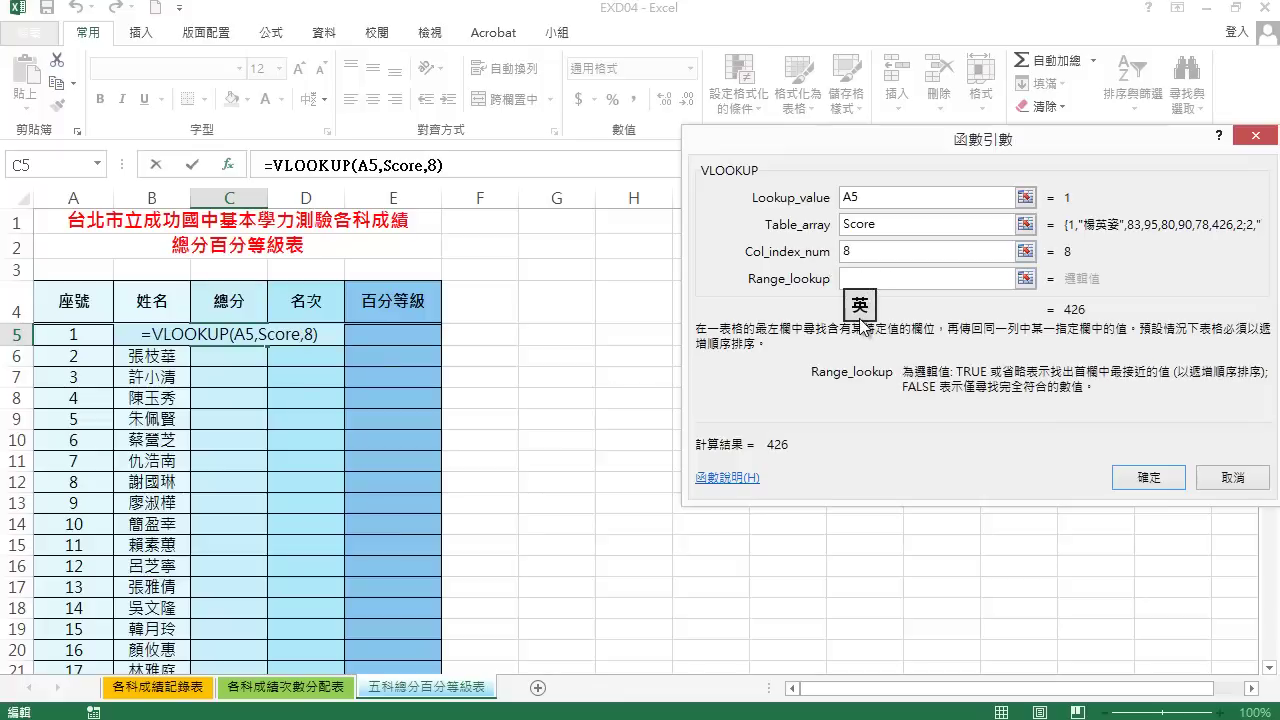
type("0")
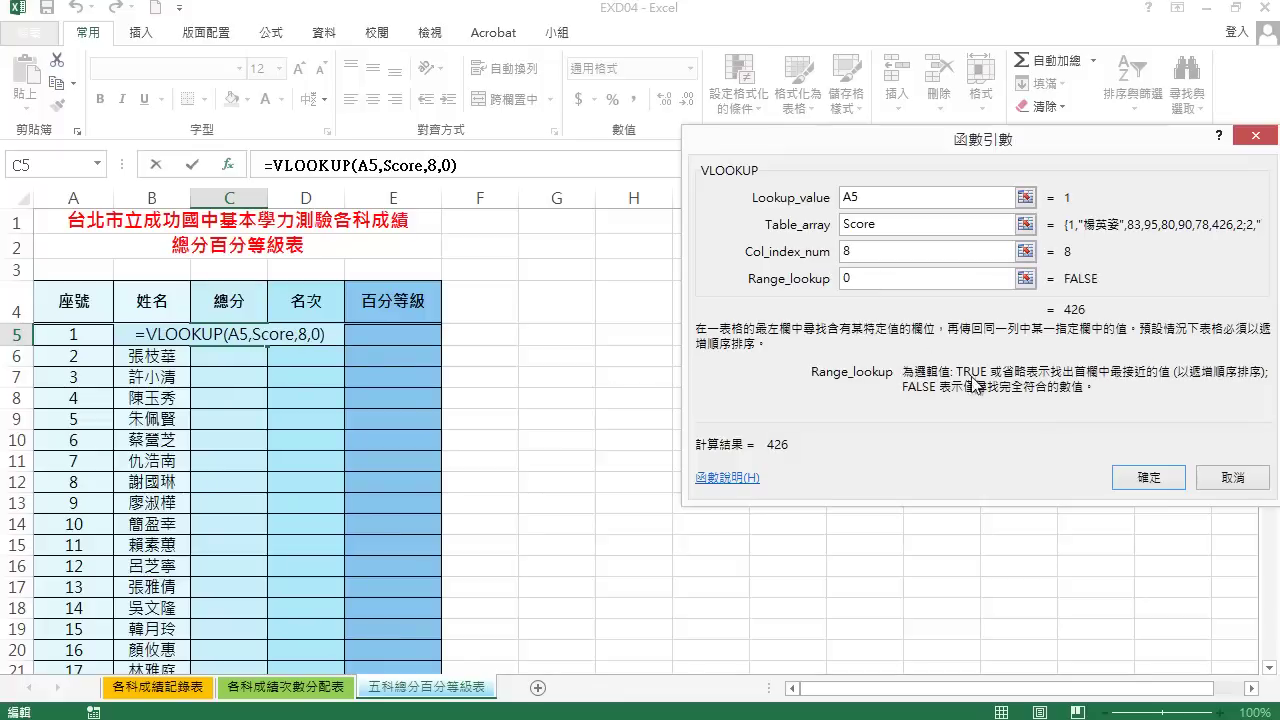
left_click(1125, 476)
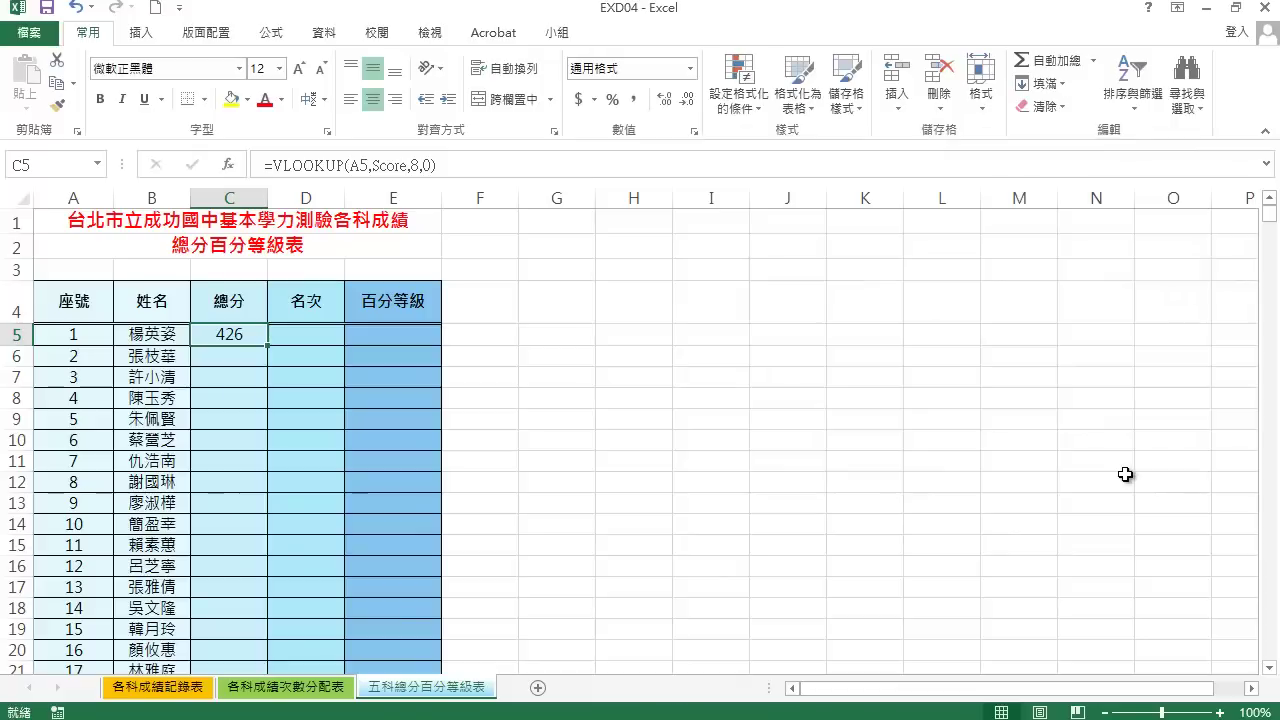
Fill the total lookup down column C and copy its VLOOKUP formula text.
double_click(266, 346)
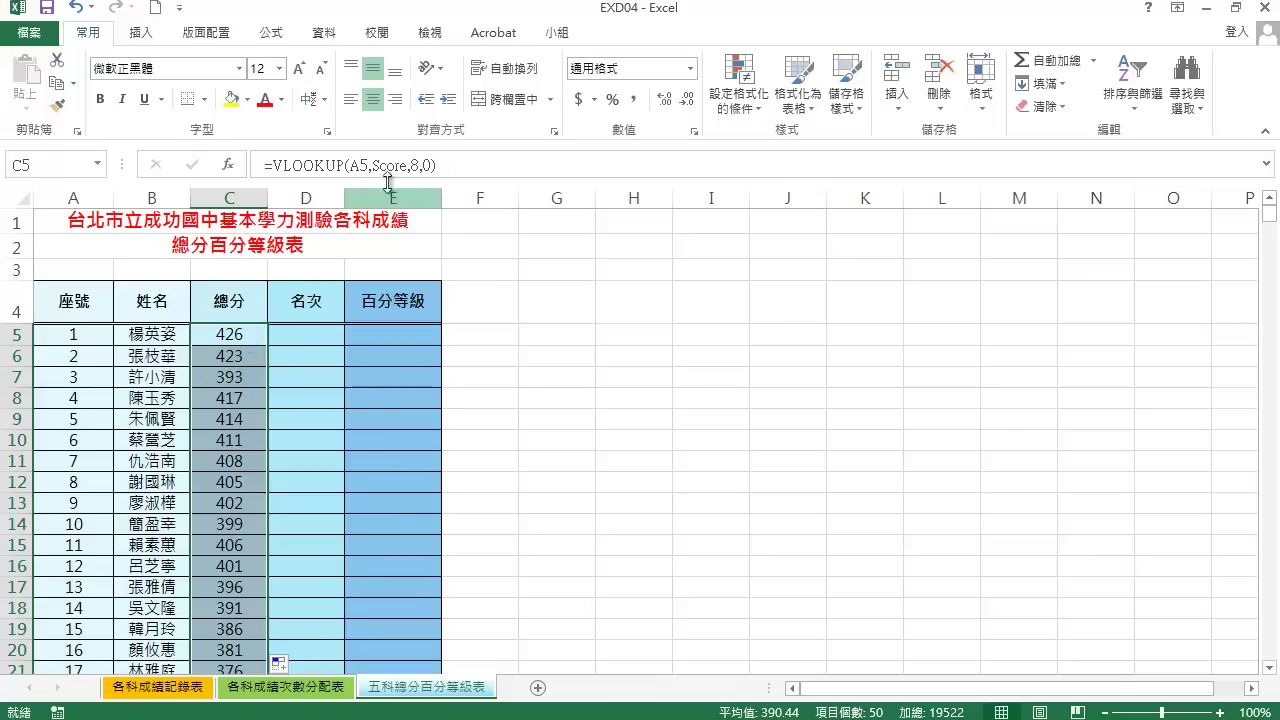
left_click(431, 165)
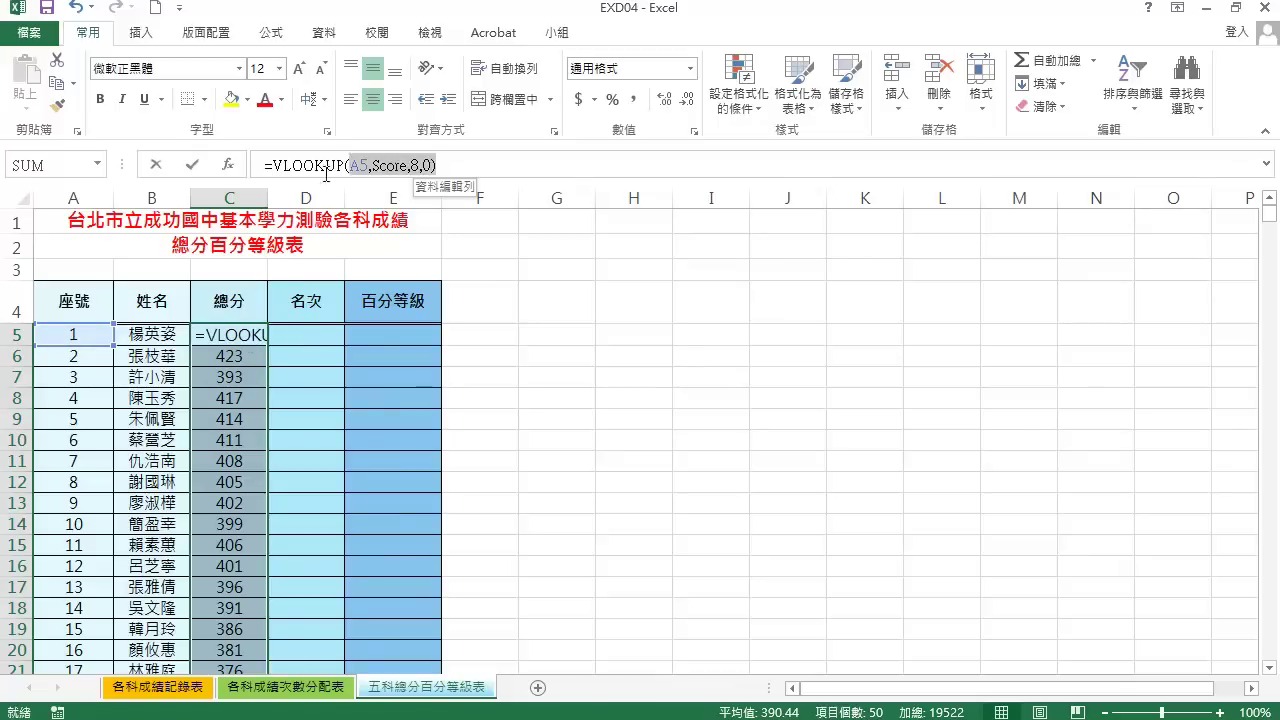
mouse_move(431, 165)
left_mouse_down()
mouse_move(264, 165)
mouse_move(344, 163)
left_mouse_up()
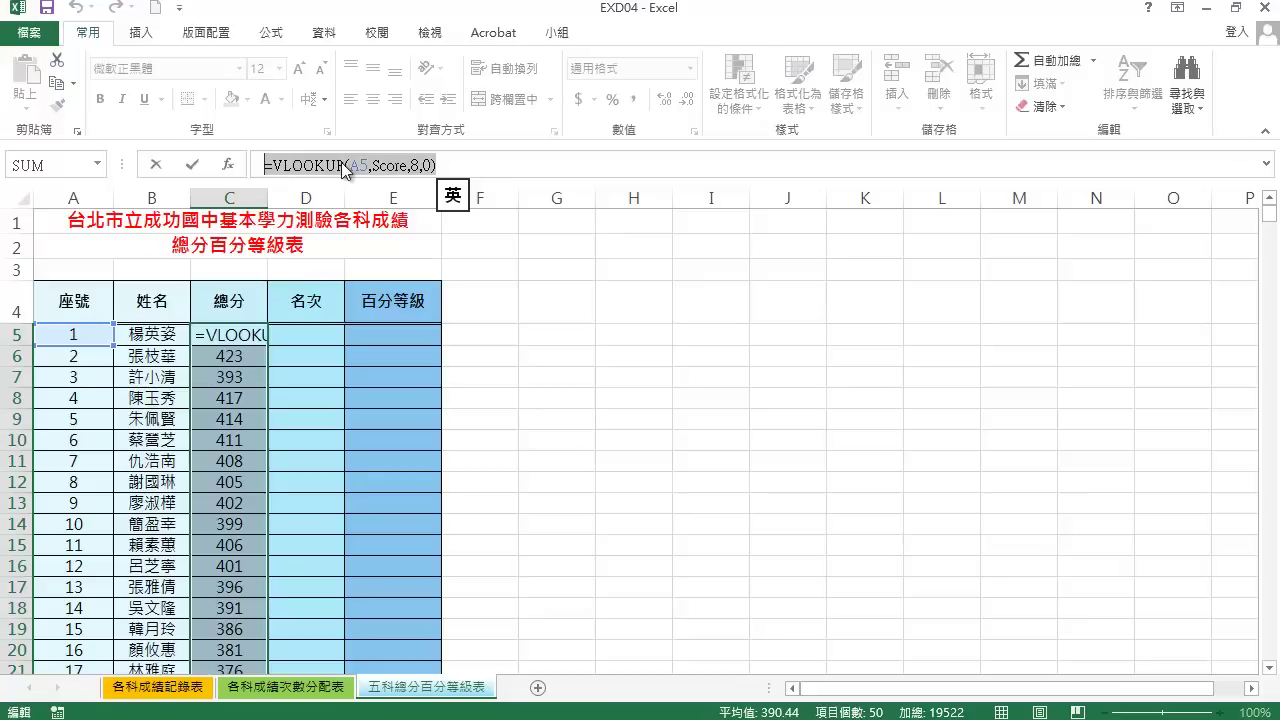
right_click(344, 168)
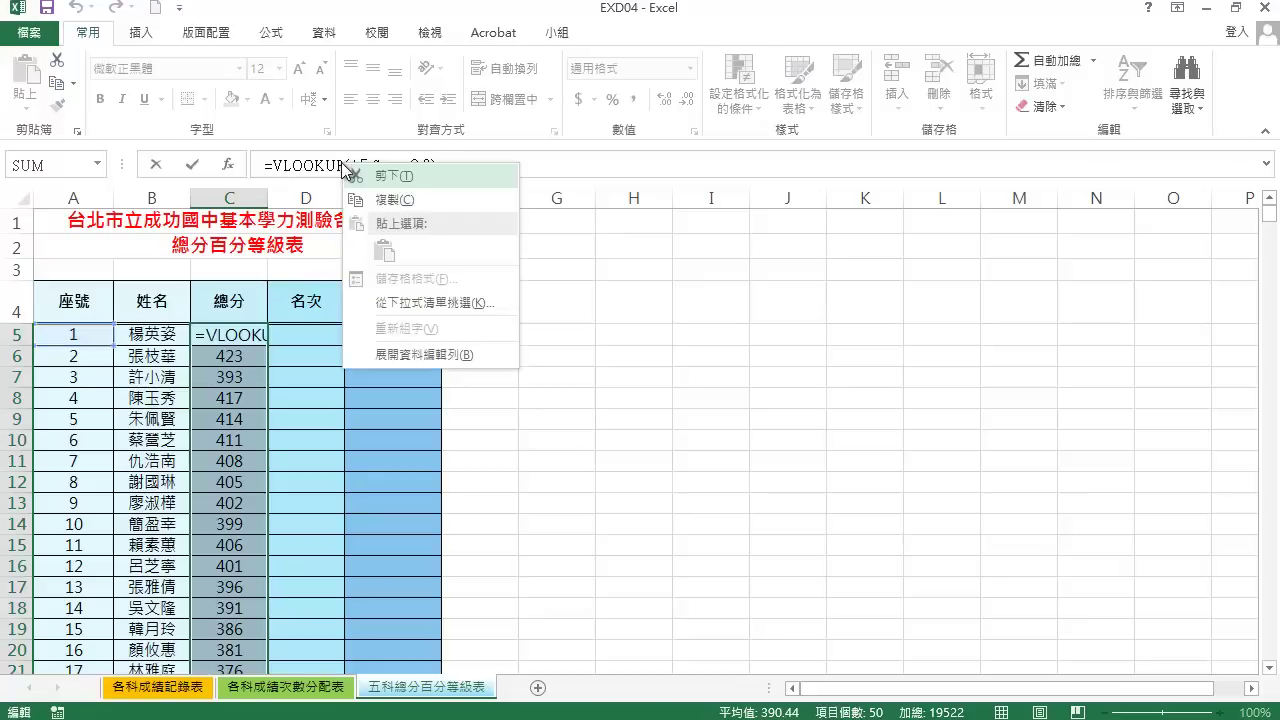
left_click(398, 198)
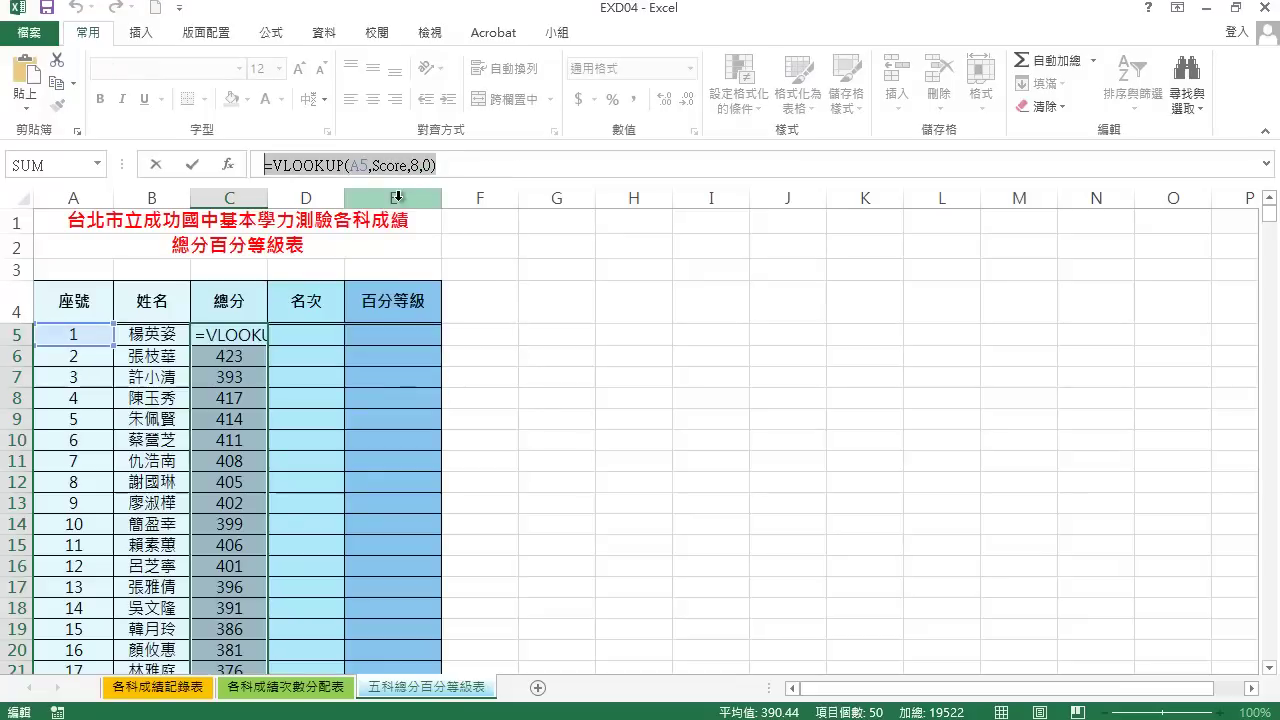
left_click(155, 166)
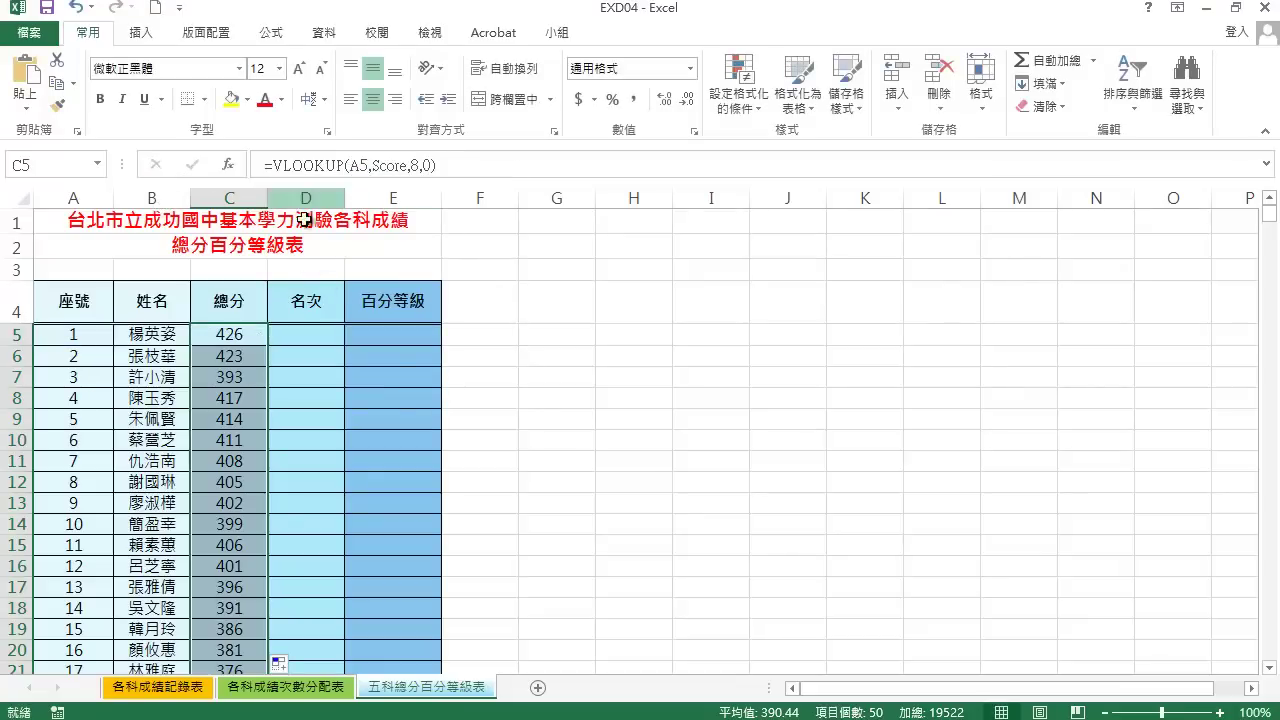
left_click(313, 335)
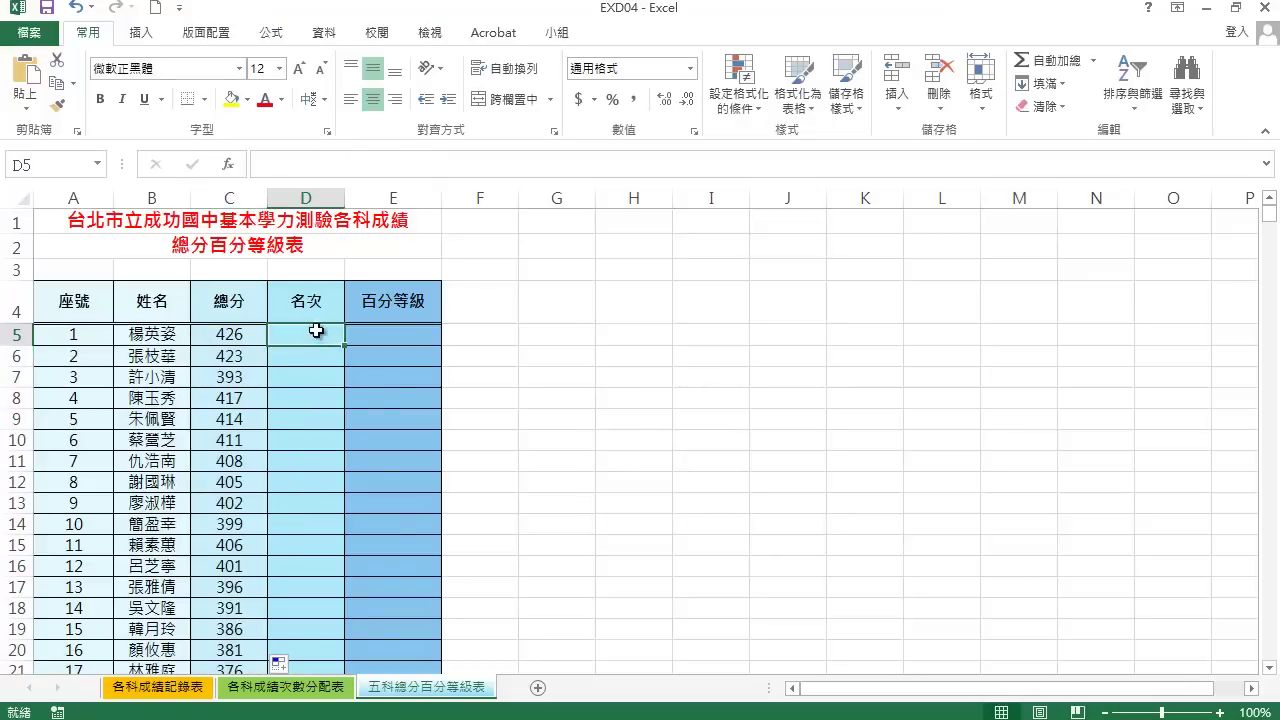
Enter =VLOOKUP(A5,Score,9,0) in D5 and fill it down the 名次 column.
left_click(285, 166)
right_click(285, 166)
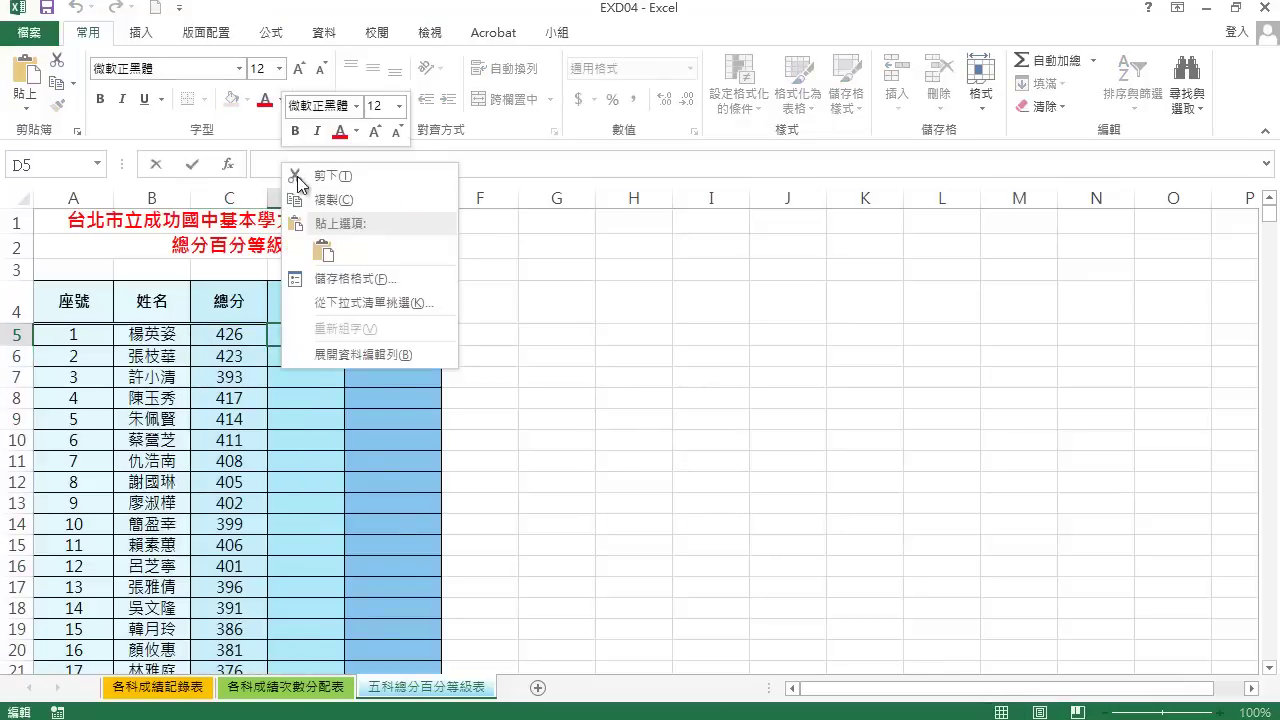
left_click(324, 250)
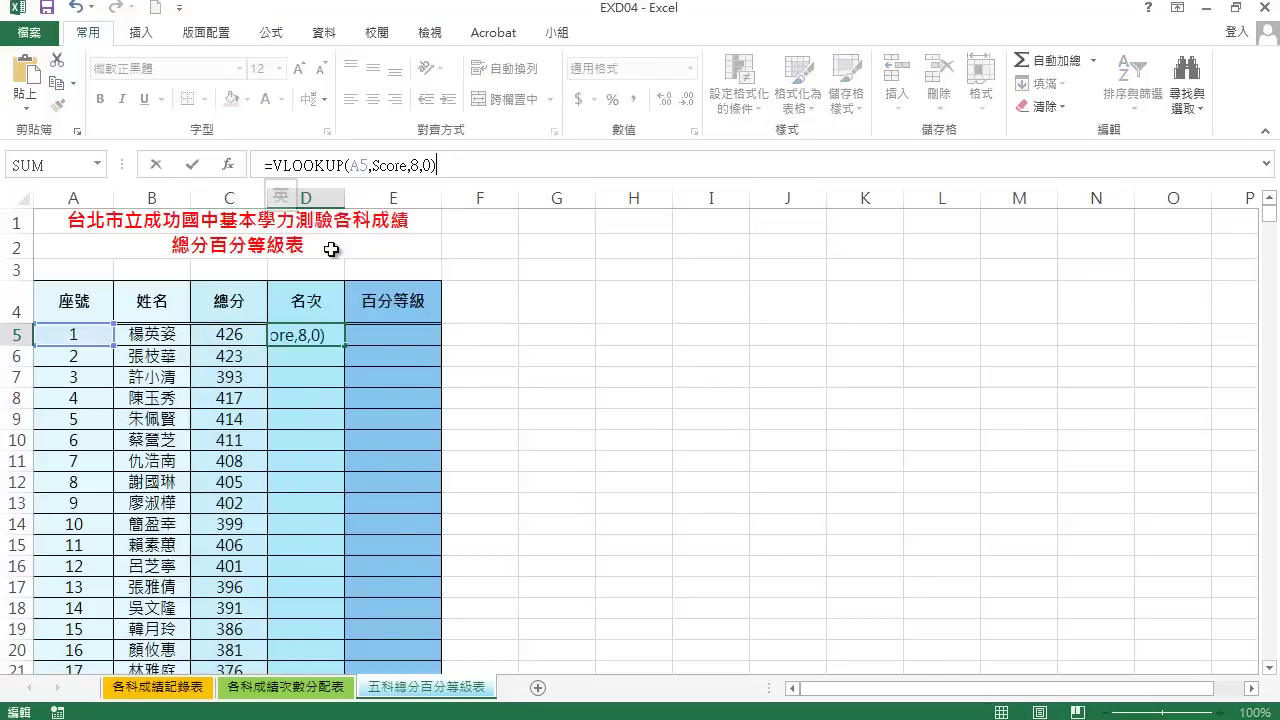
double_click(424, 165)
type("9")
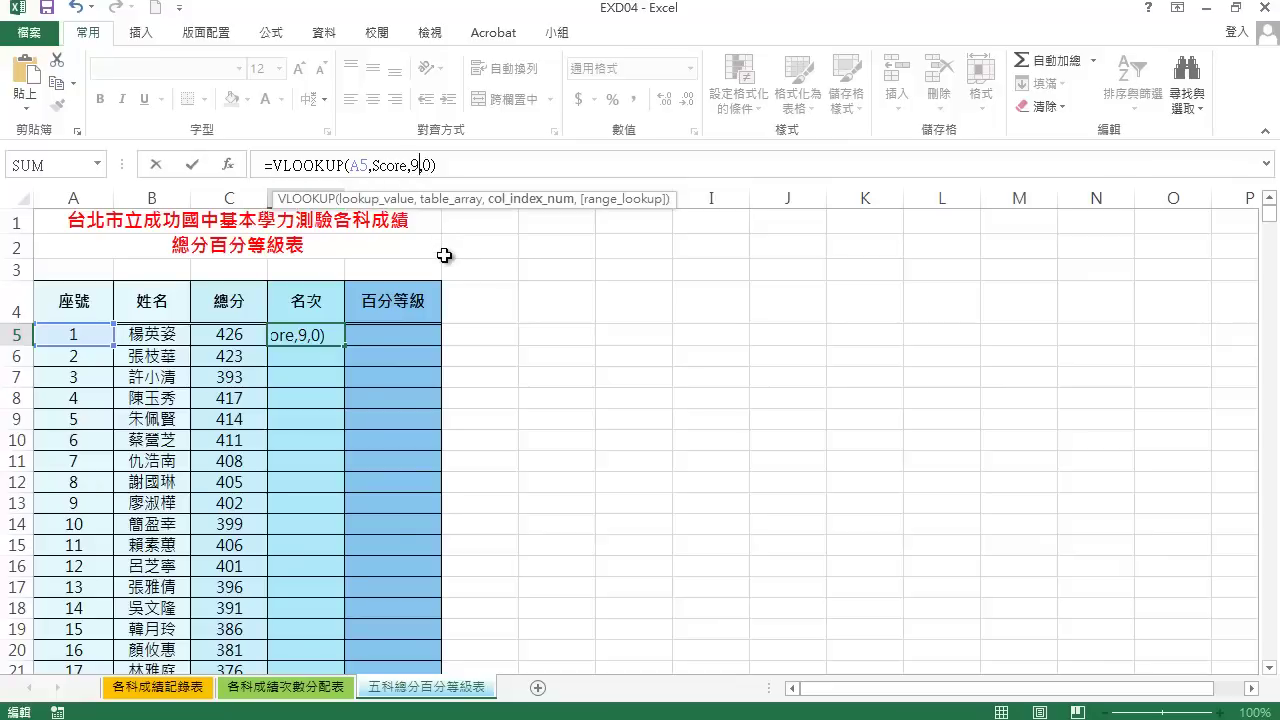
left_click(194, 166)
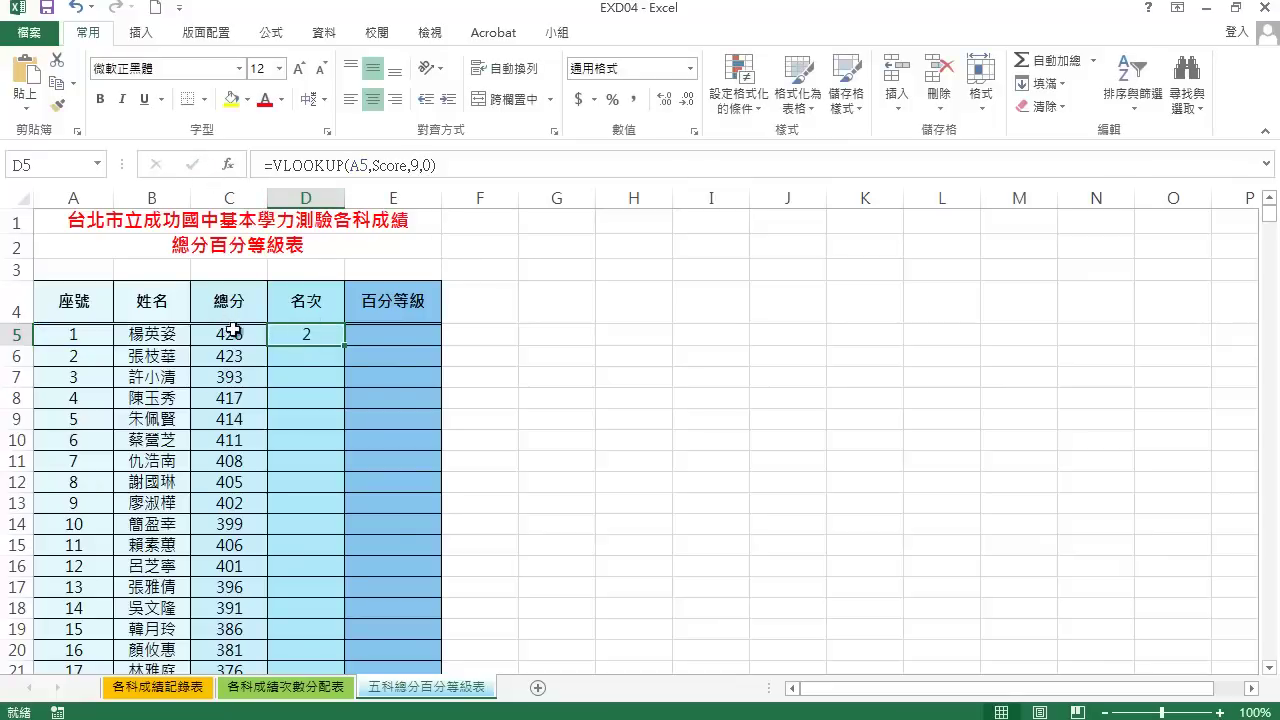
double_click(345, 346)
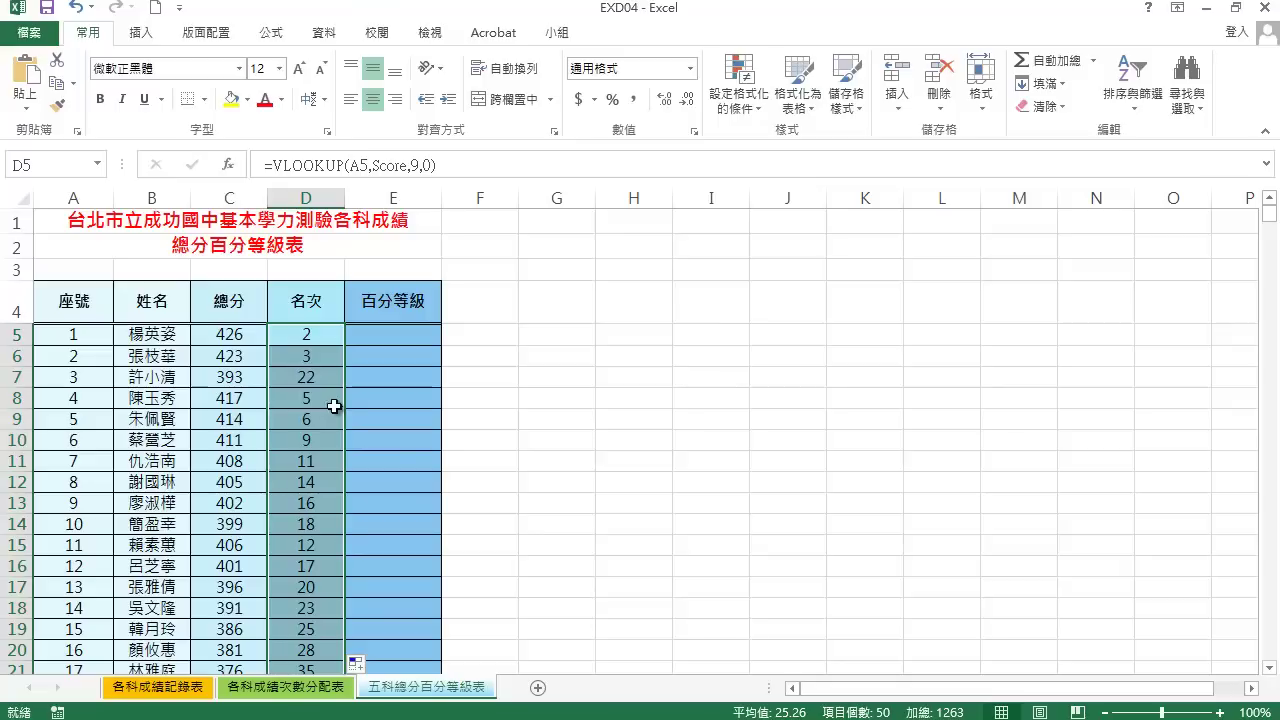
Enter =100-100/COUNT($C$5:$C$54) in E5, giving the first student a percentile of 98.
left_click(406, 340)
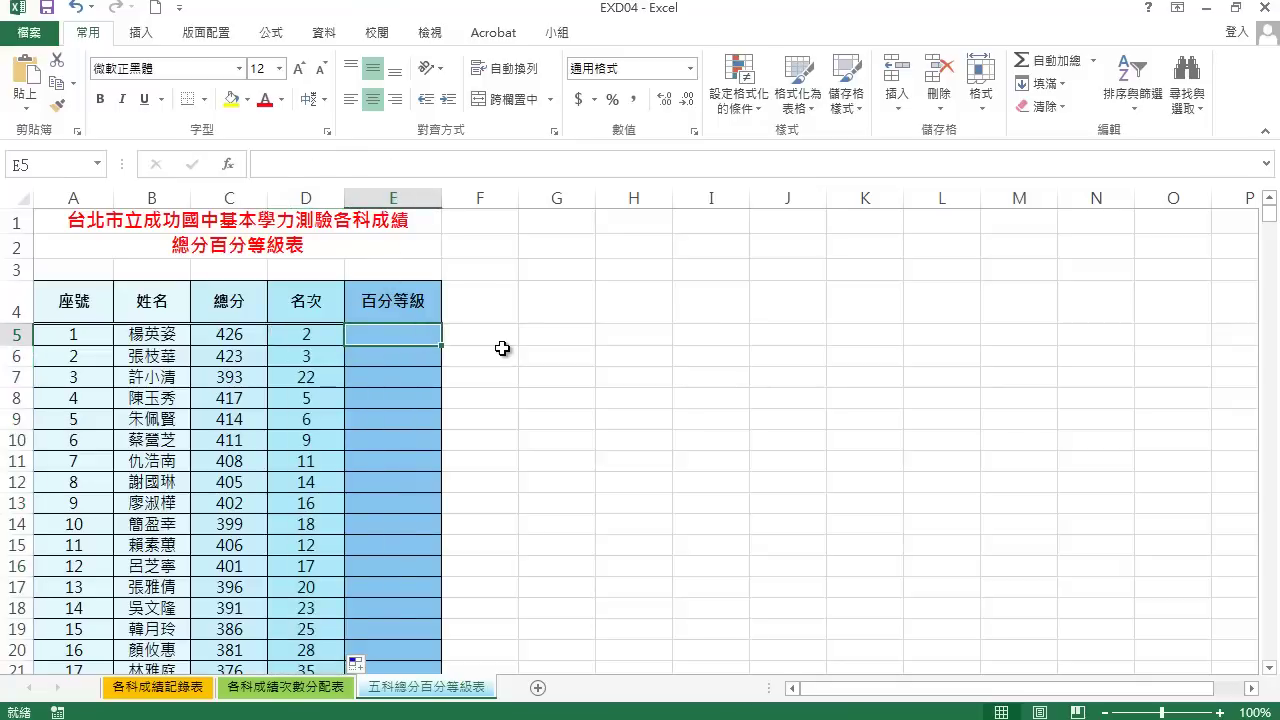
type("=")
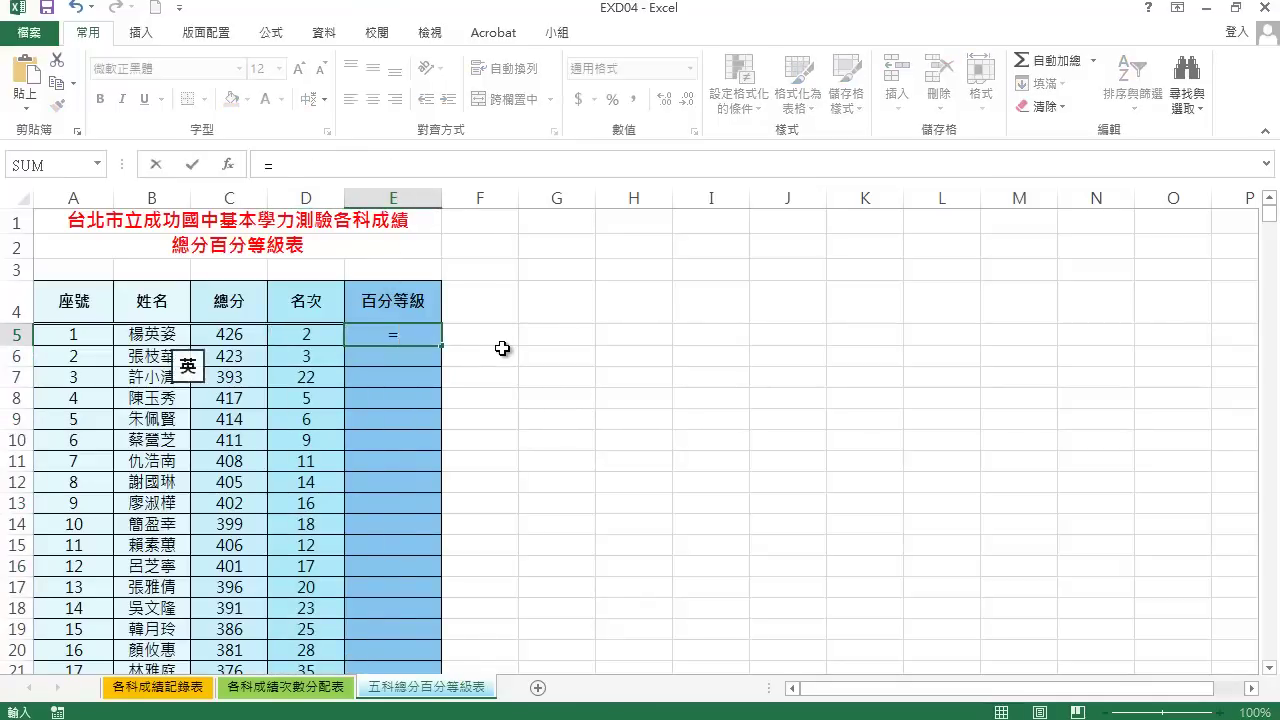
type("100")
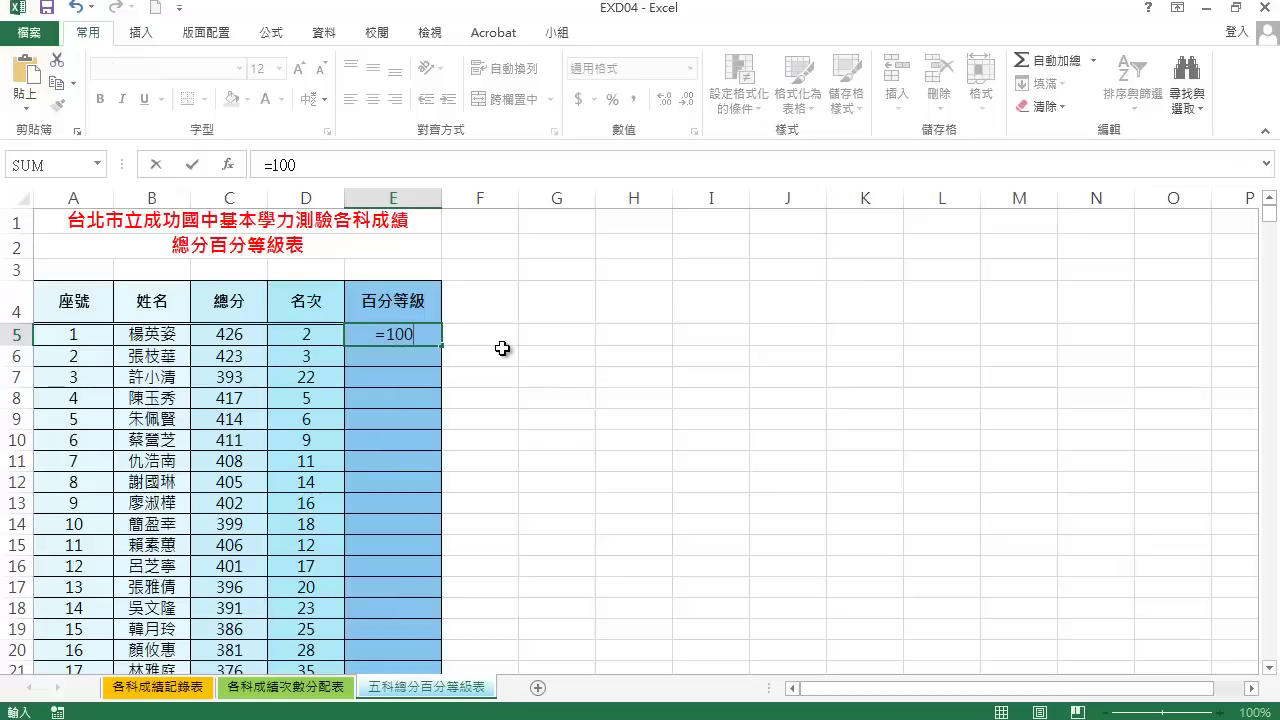
type("-100")
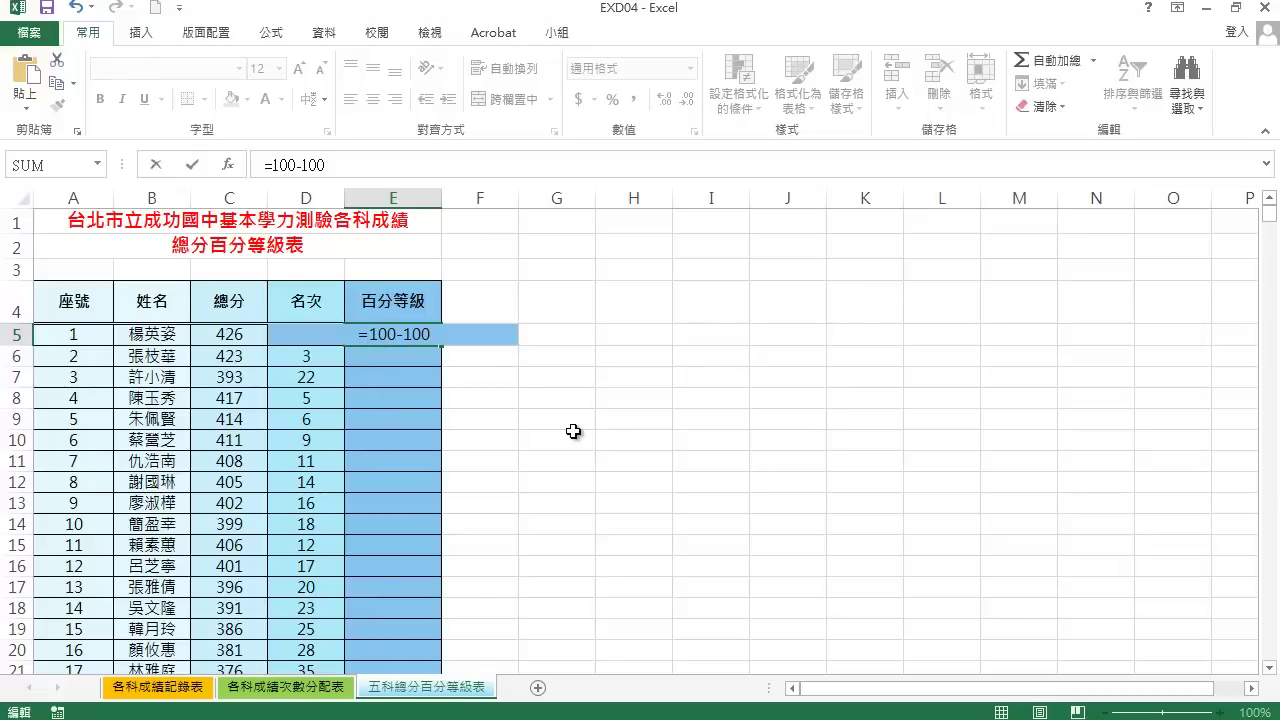
type("/co")
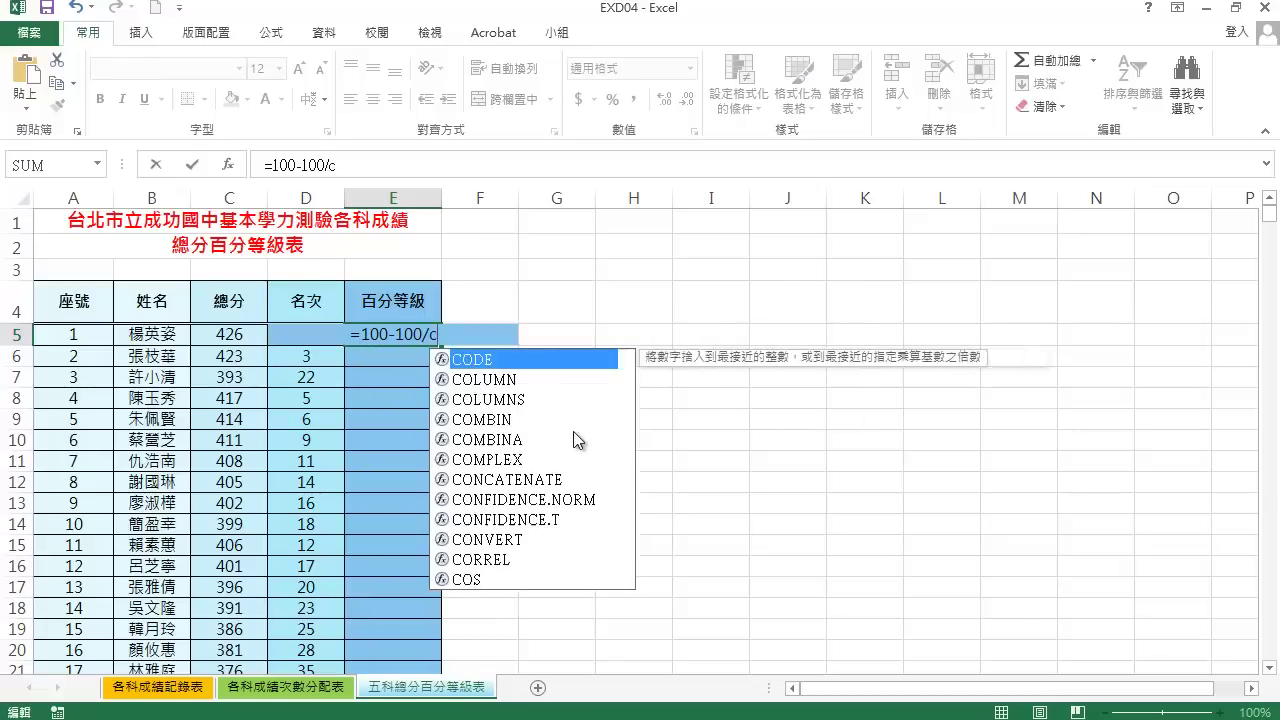
type("un")
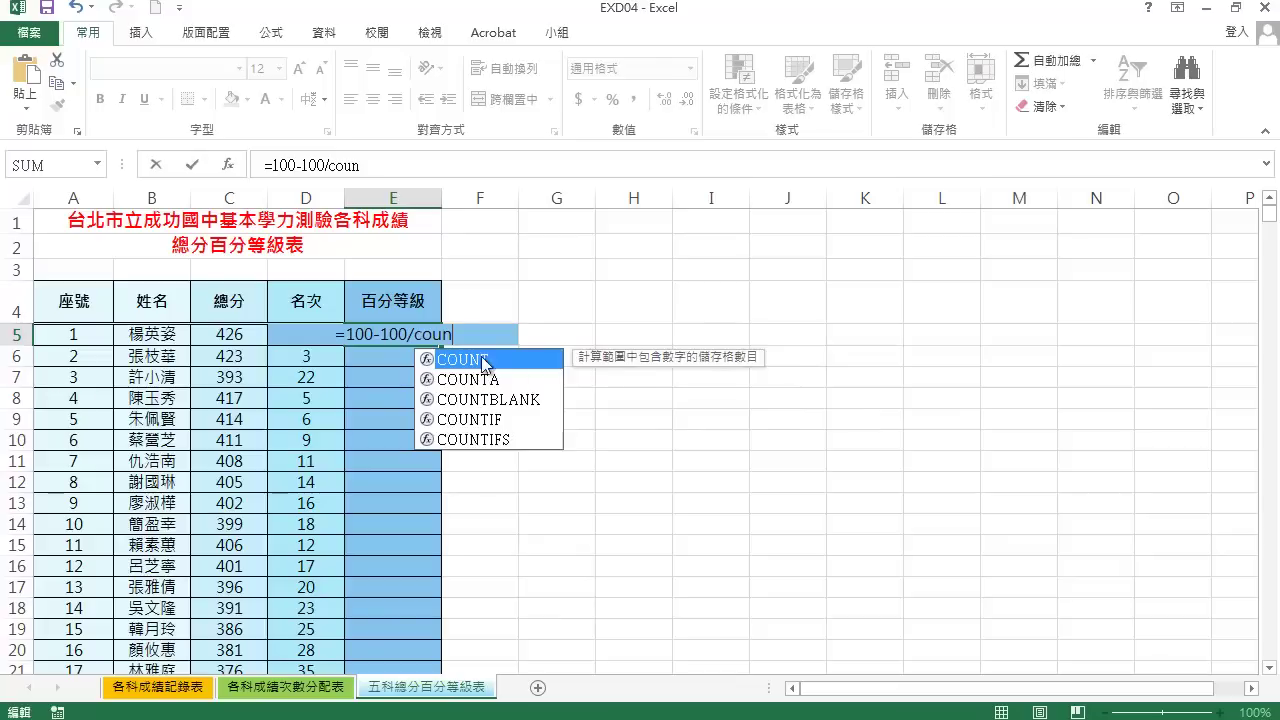
double_click(491, 362)
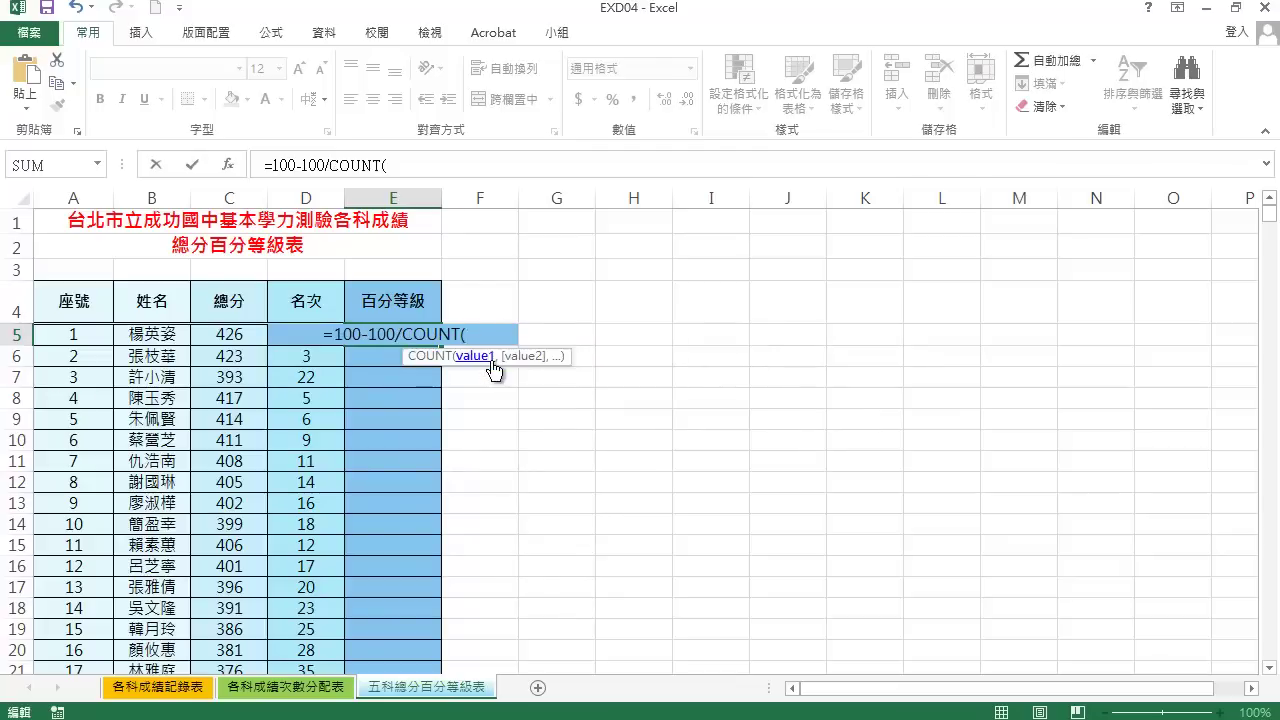
left_click(234, 164)
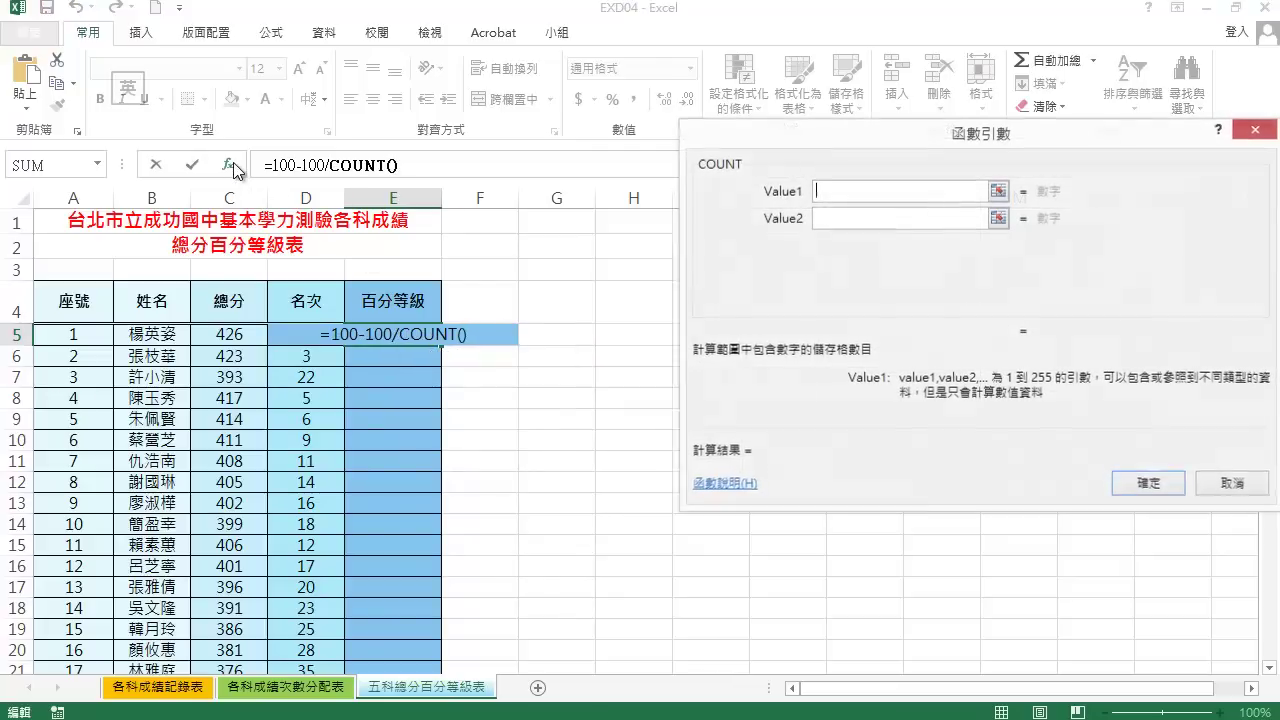
left_click(249, 338)
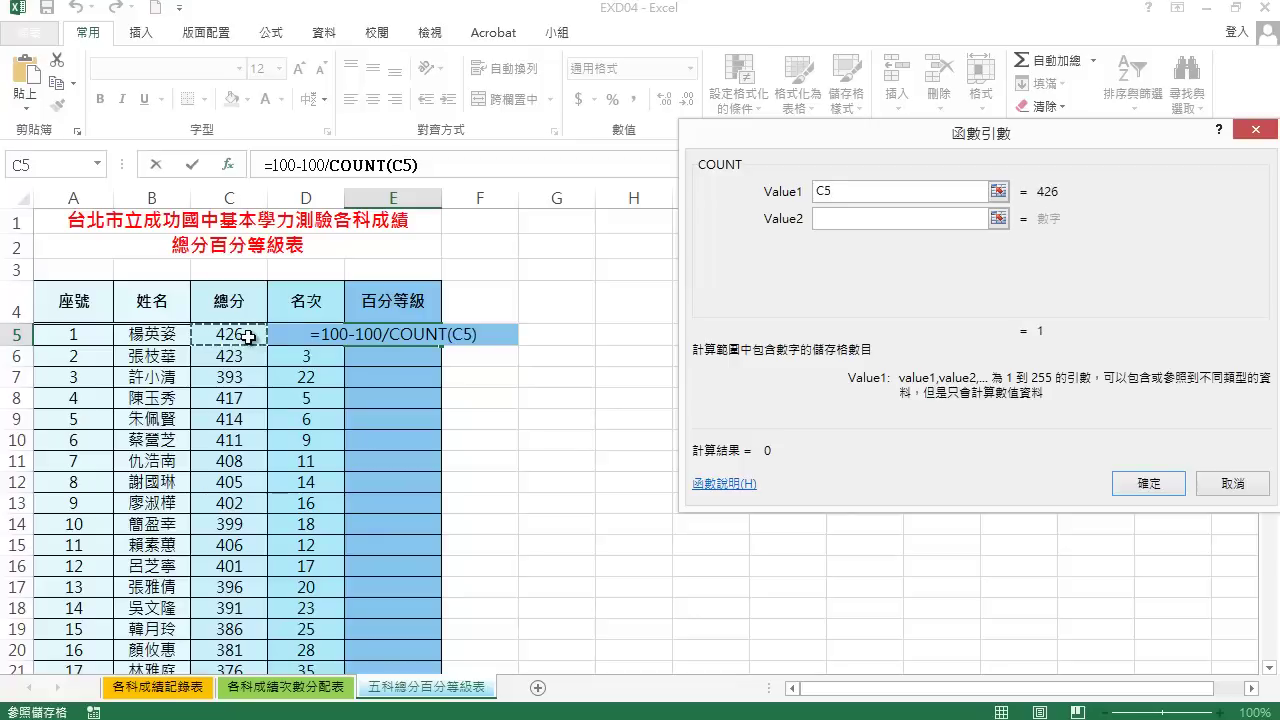
key("ctrl+shift+Down")
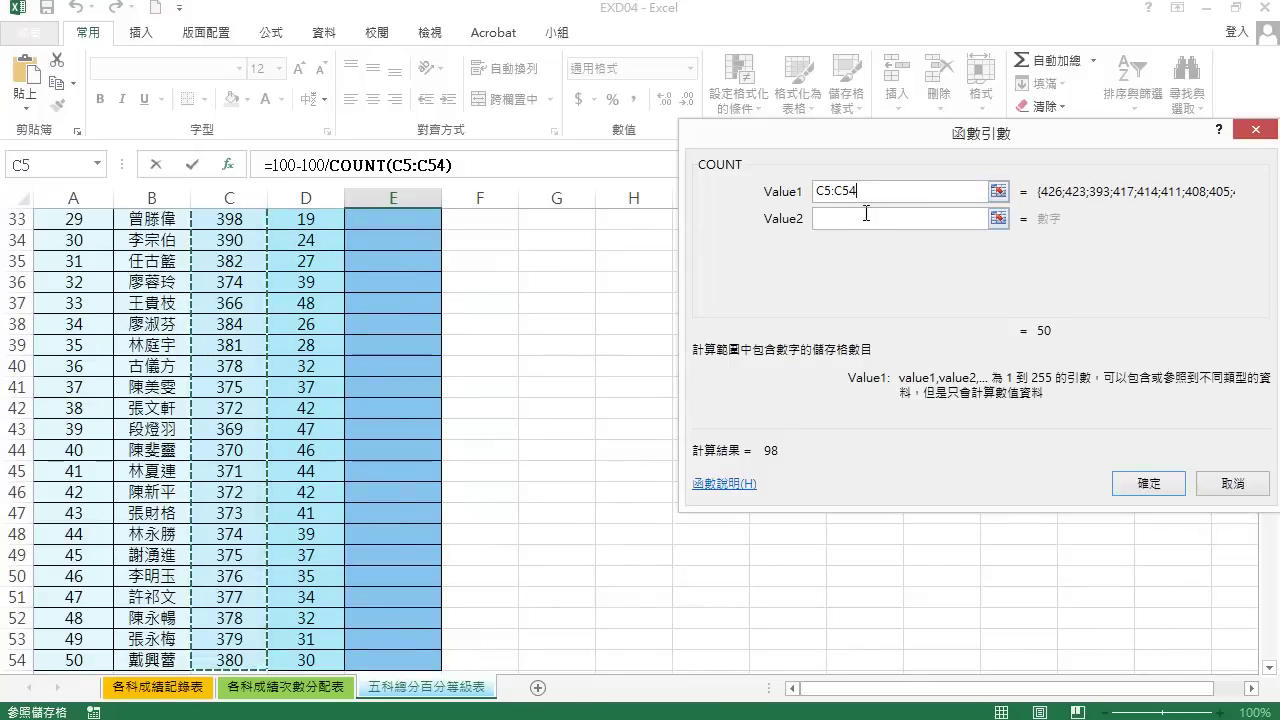
key("F4")
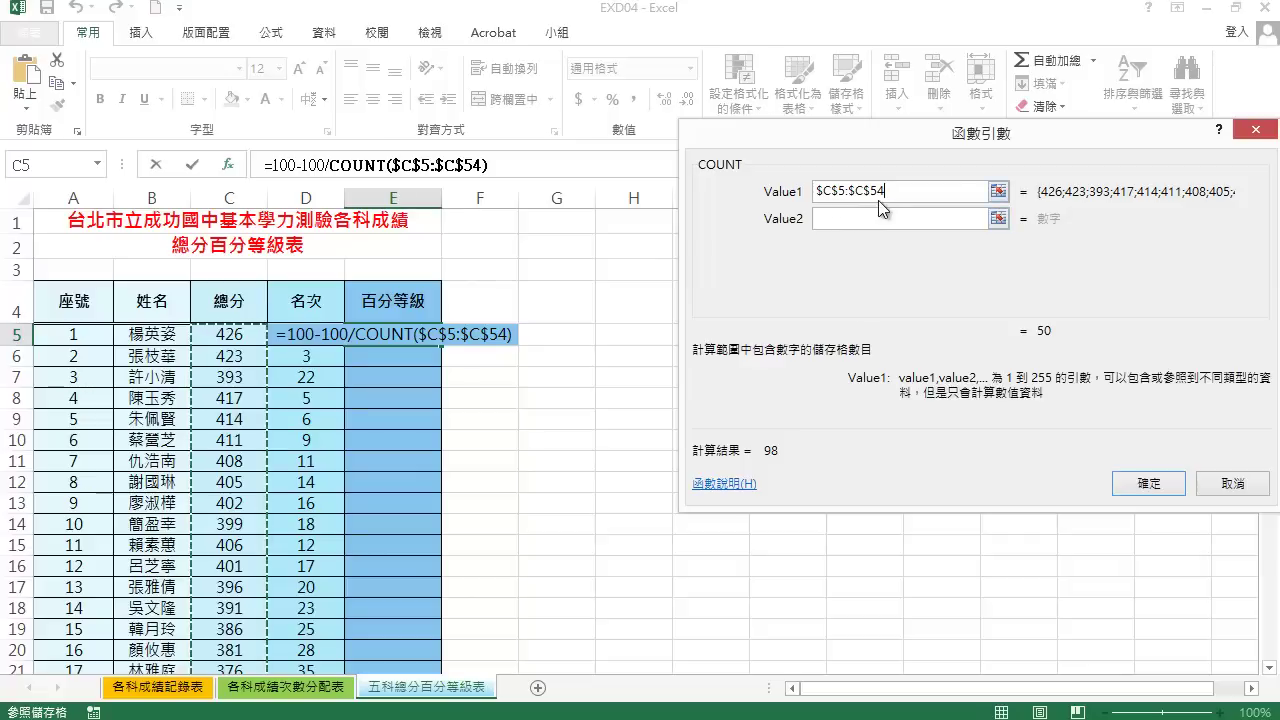
left_click(1158, 483)
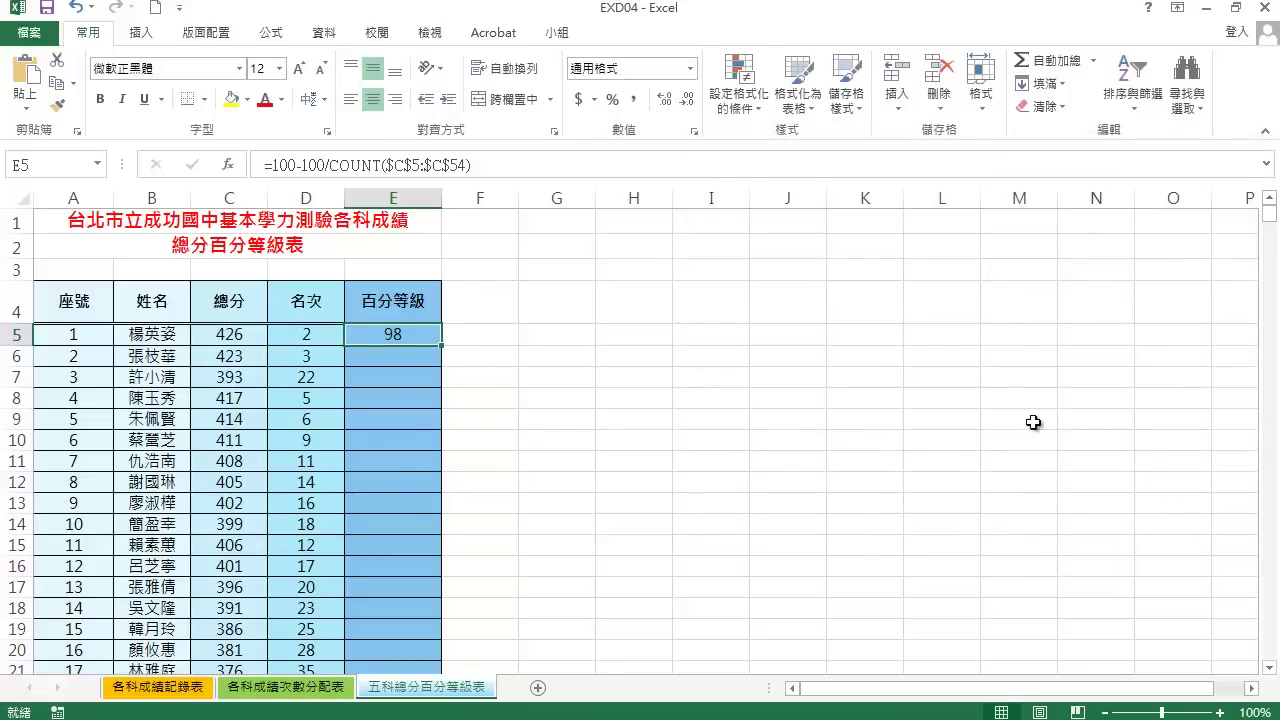
Append *(D5-0.5) to E5's formula so the first student's percentile becomes 97.
left_click(486, 164)
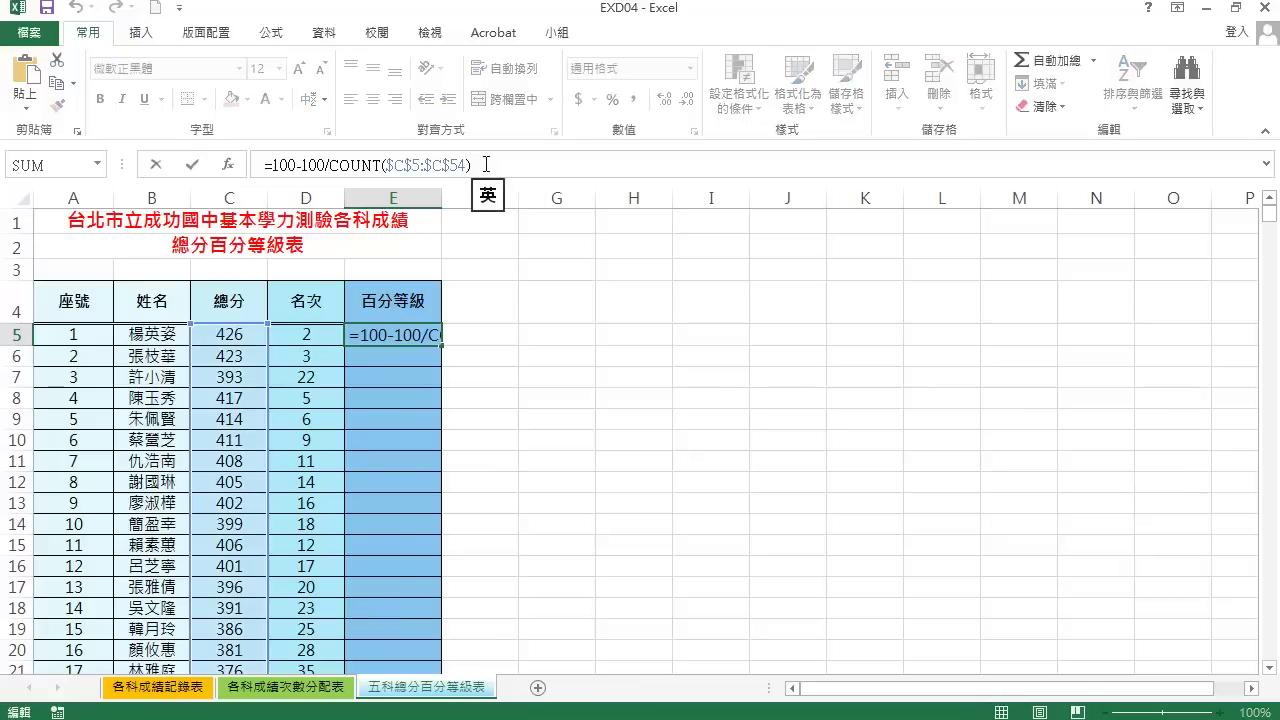
type("*")
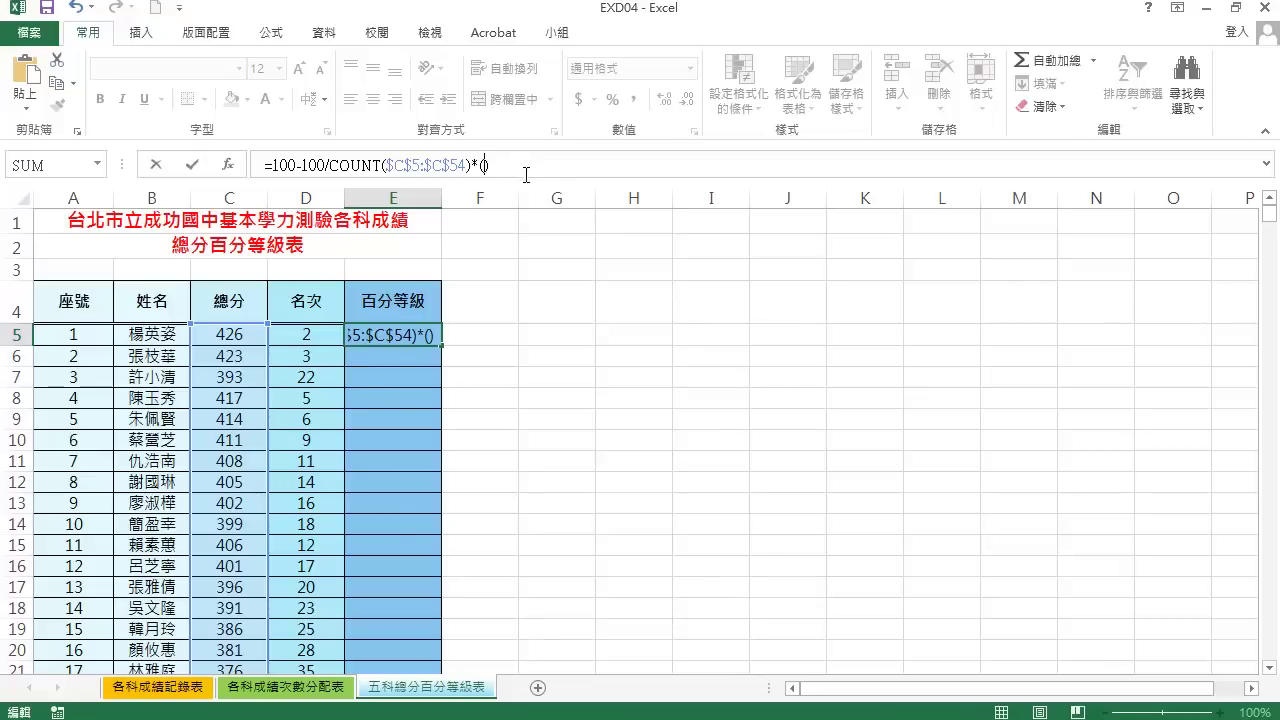
left_click(307, 338)
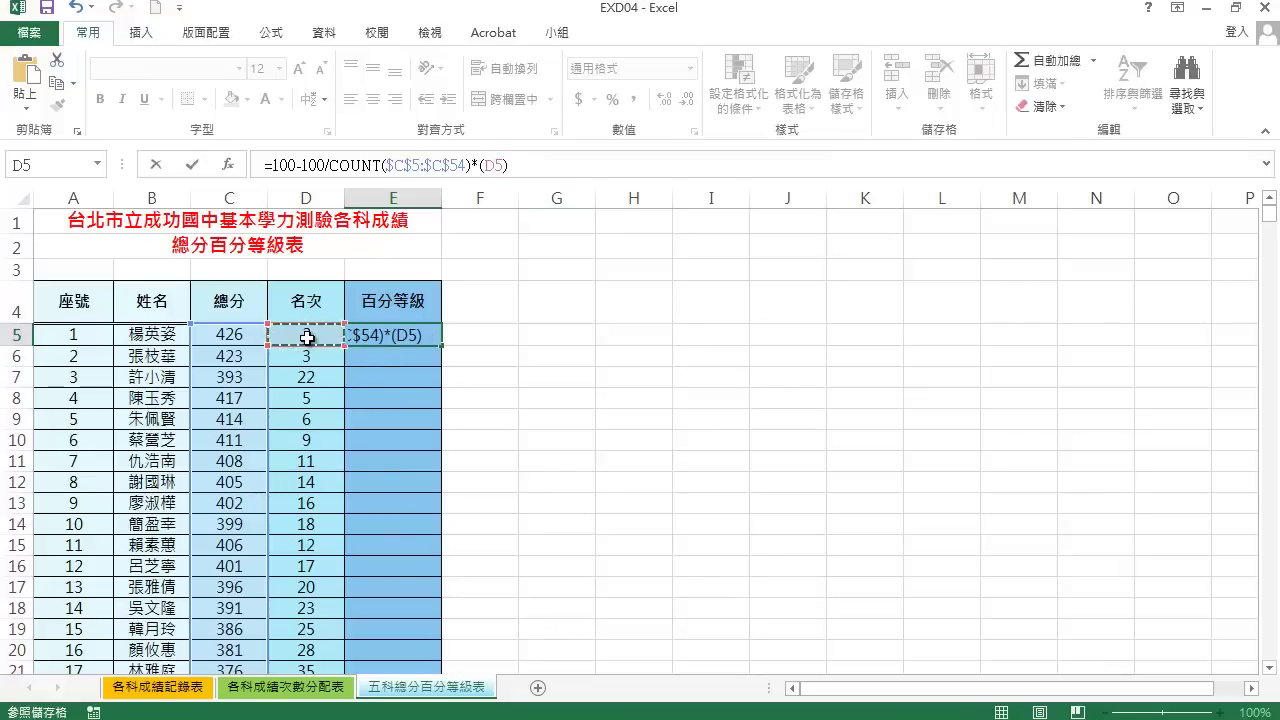
type("-0")
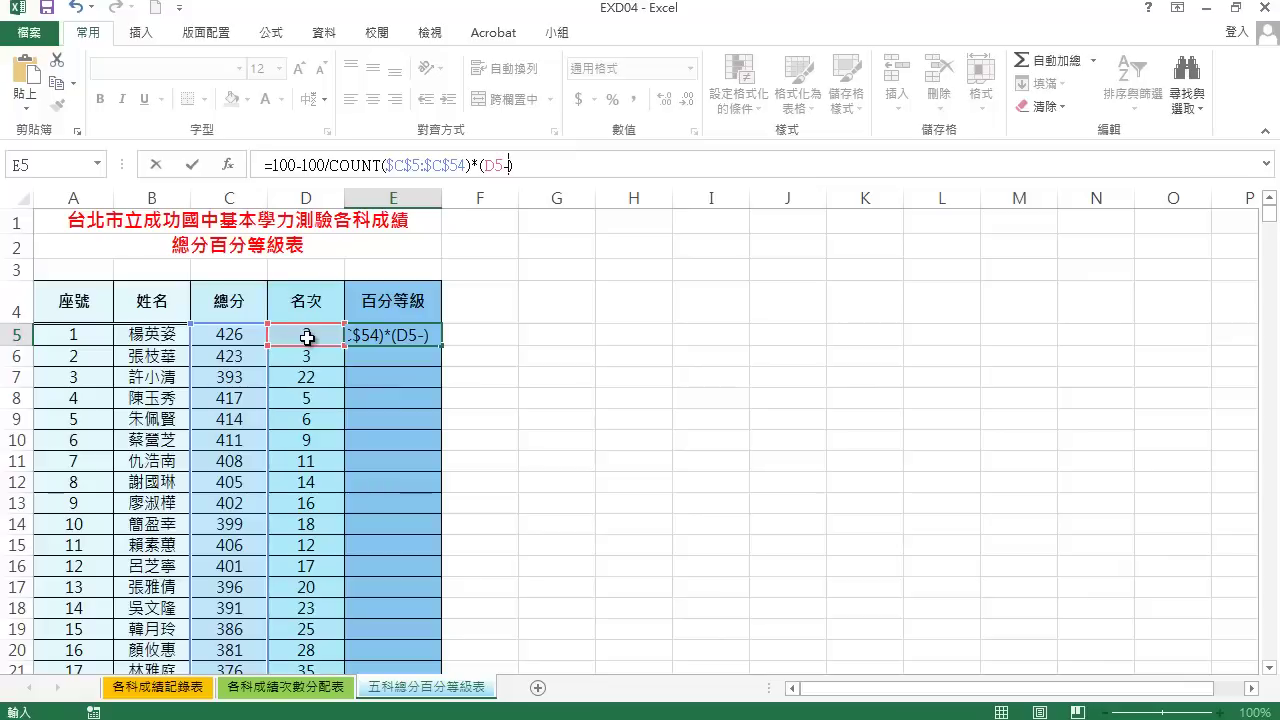
type(".5")
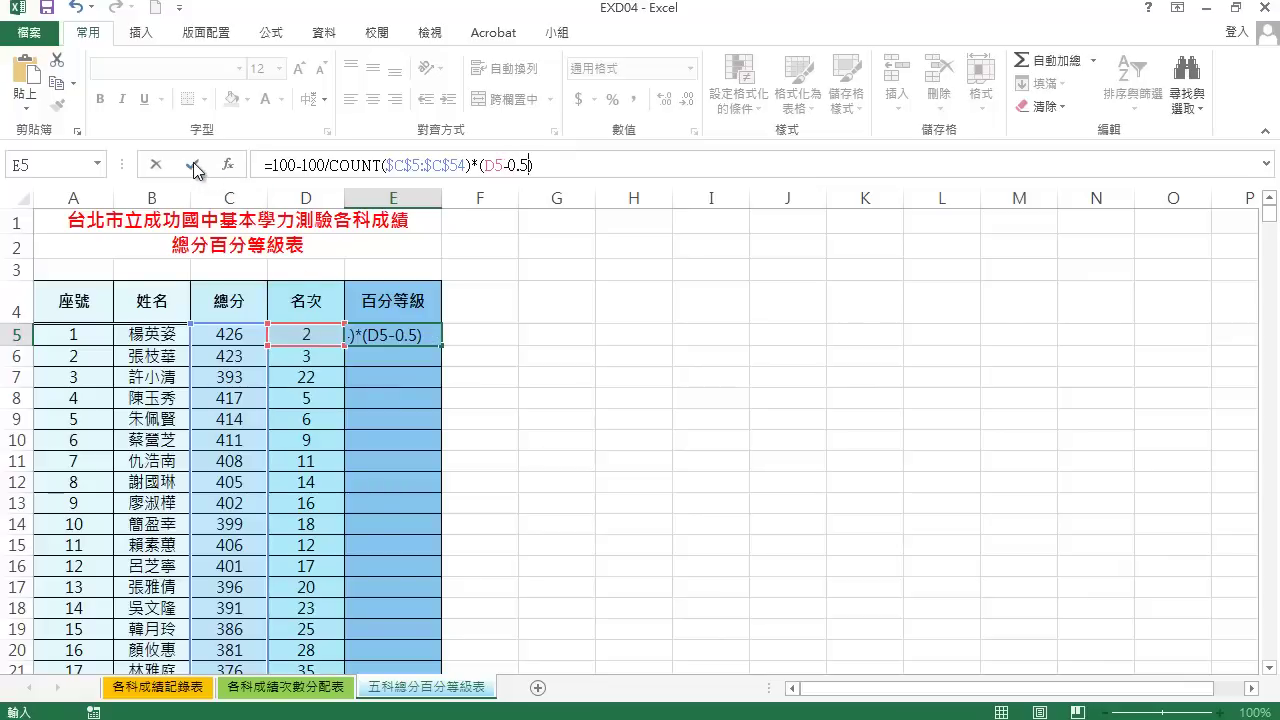
left_click(193, 162)
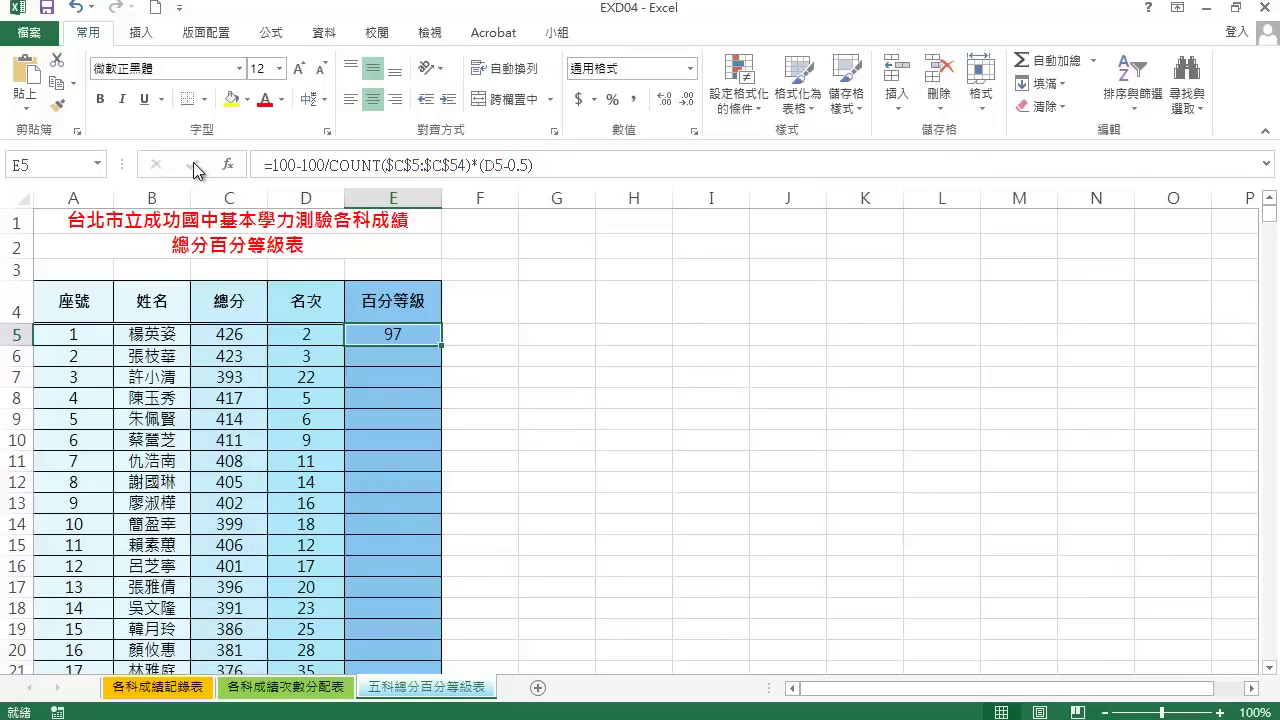
Fill the percentile formula down column E and sort the table largest to smallest by percentile.
double_click(442, 345)
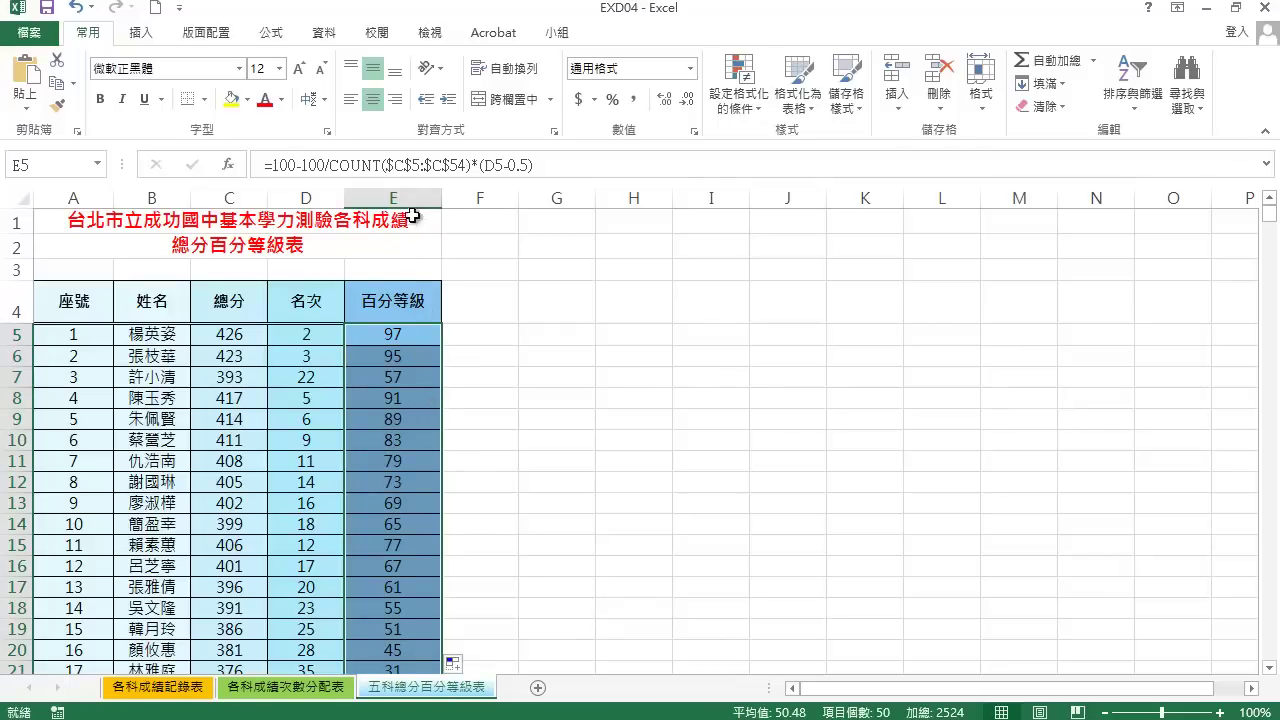
left_click(405, 335)
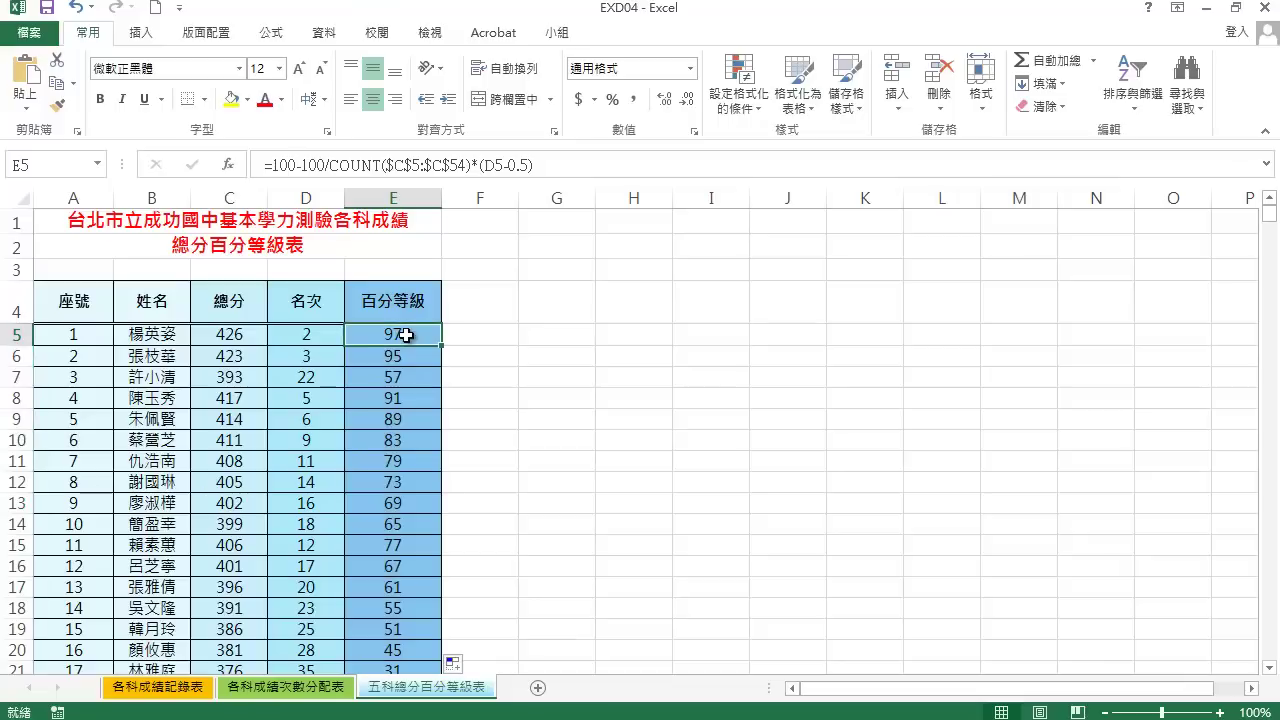
left_click(1140, 108)
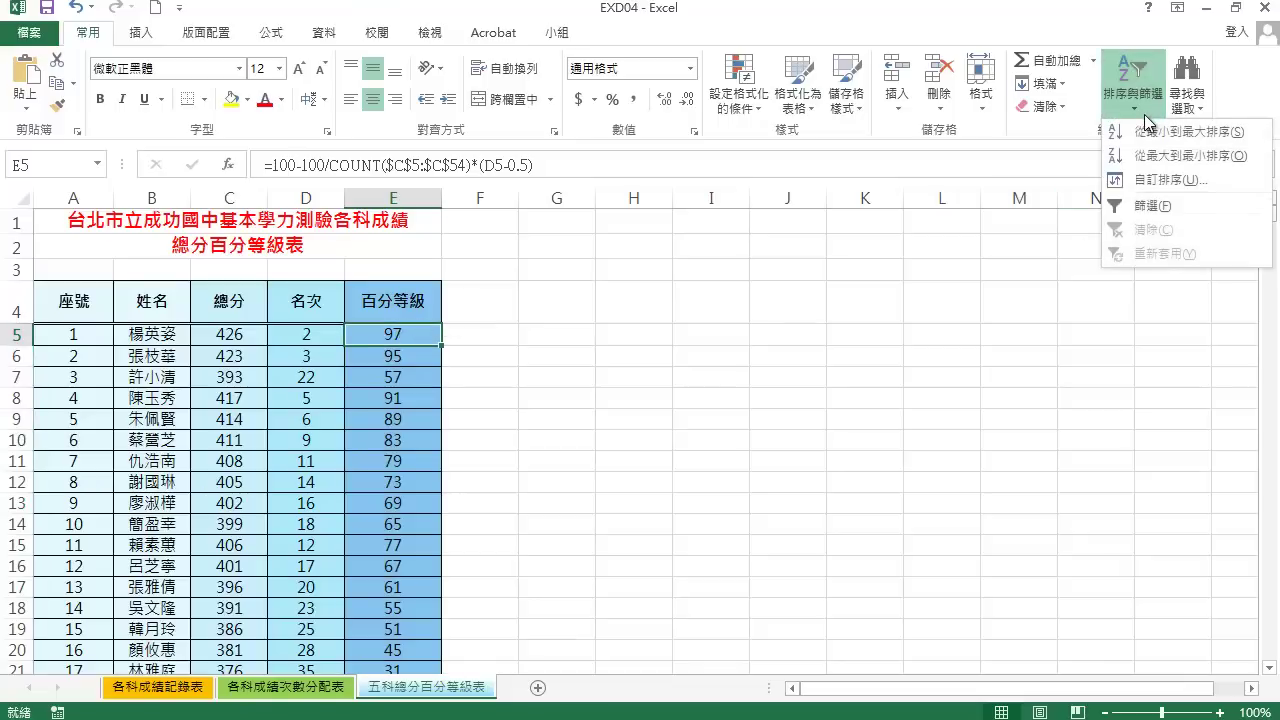
left_click(1209, 156)
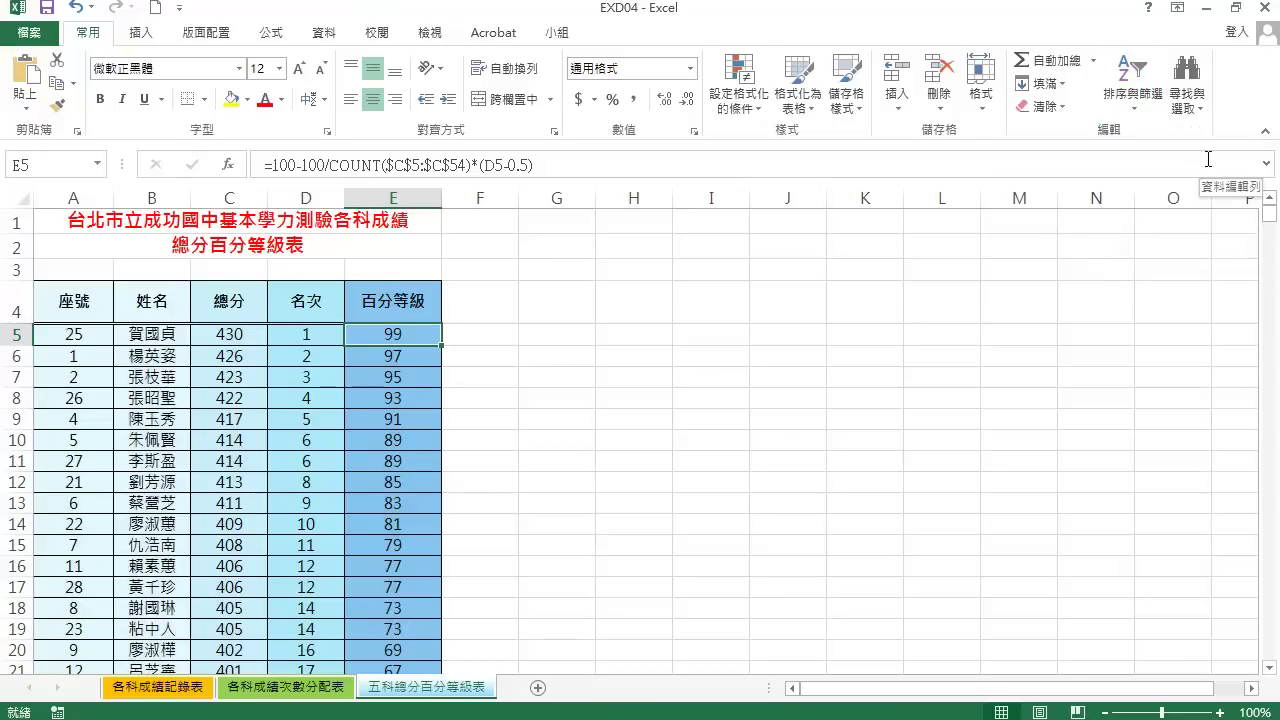
Save the workbook as EXA04 in the EX04 folder, then submit question 402 for 術科評分 grading.
left_click(30, 32)
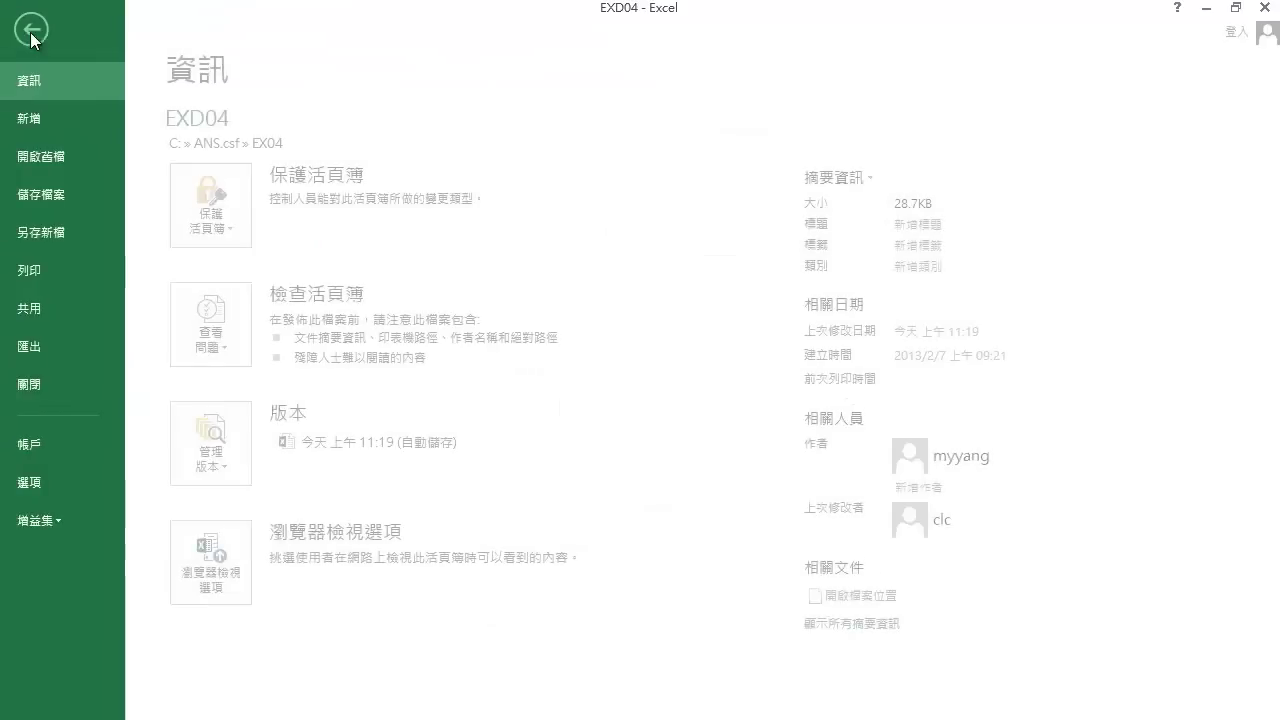
left_click(56, 228)
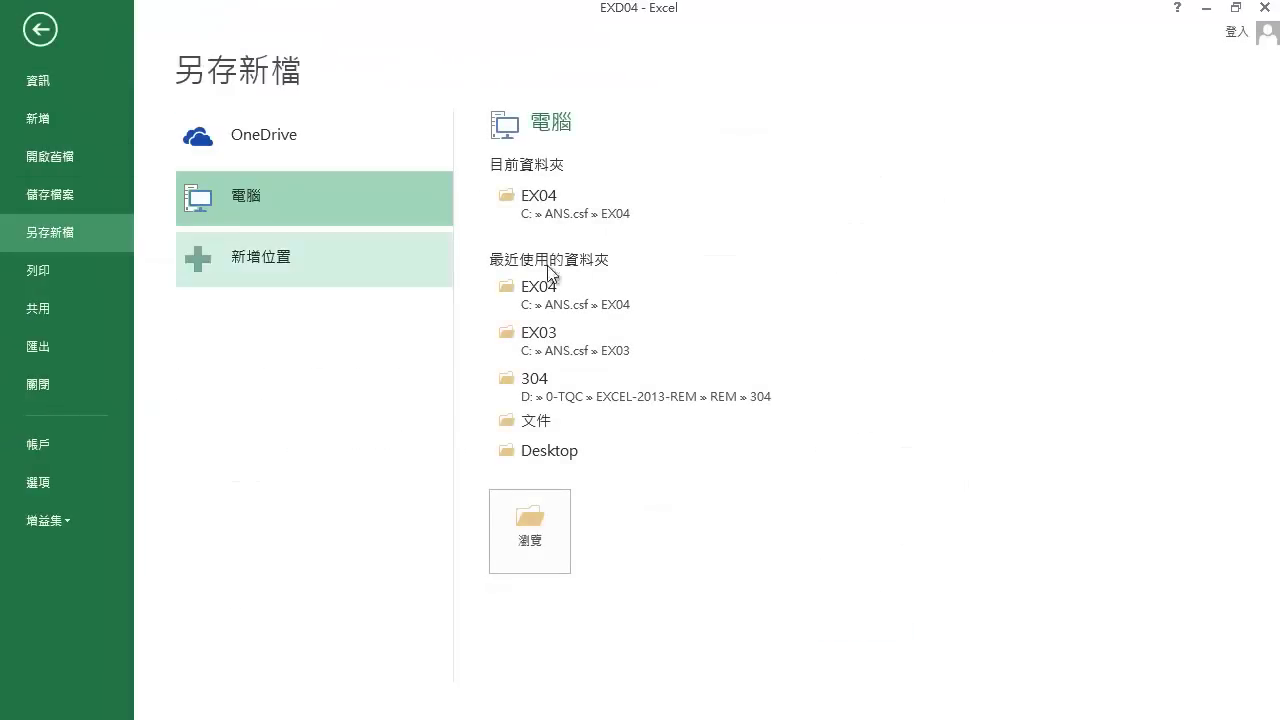
left_click(595, 207)
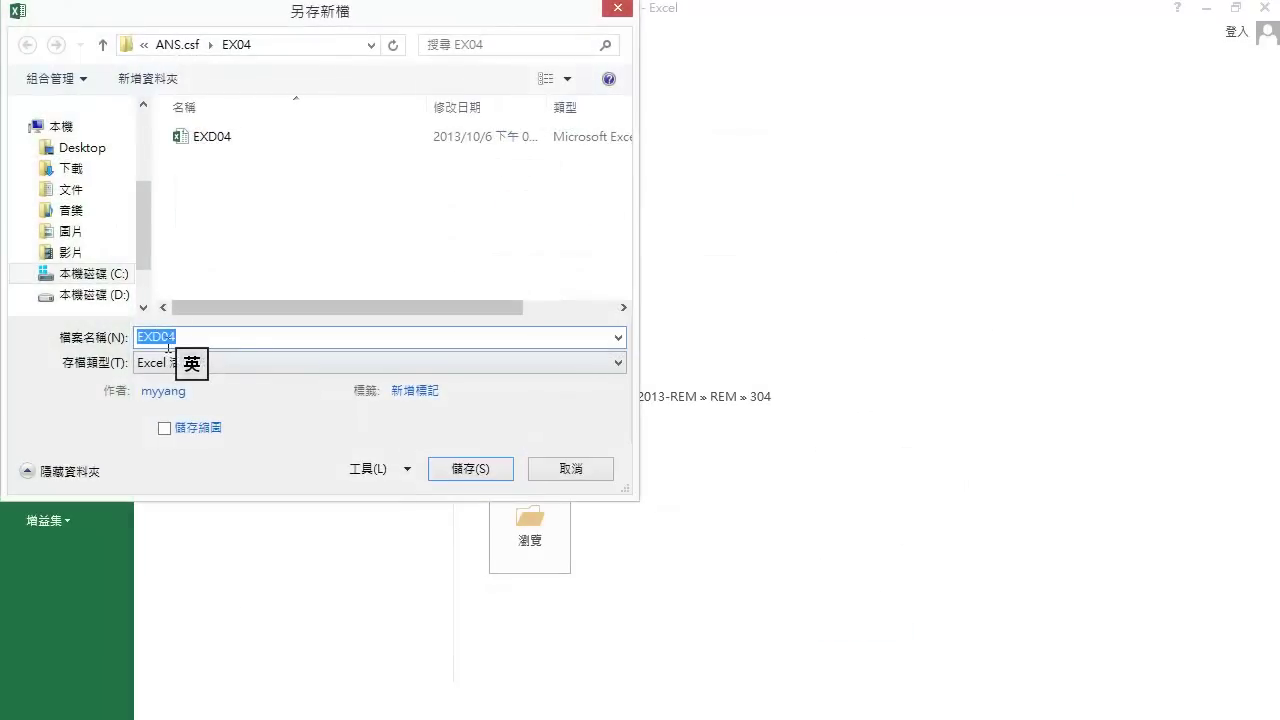
left_click_drag(153, 337, 161, 337)
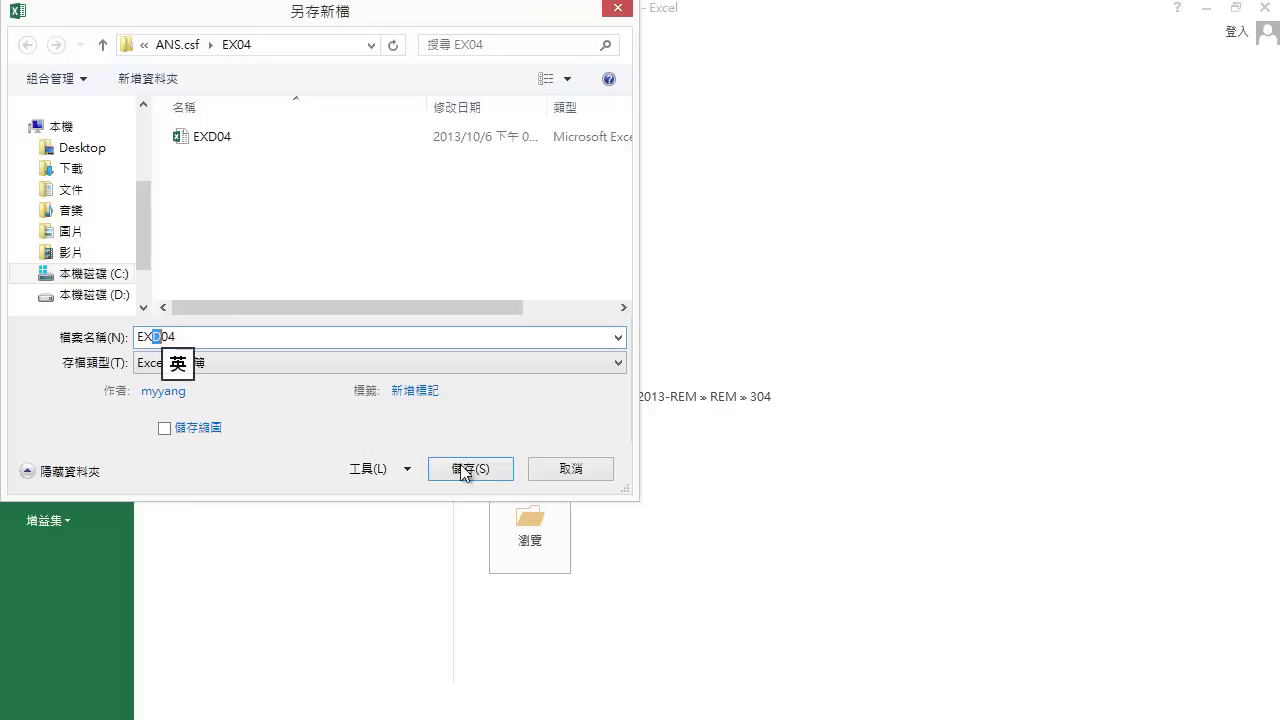
type("A")
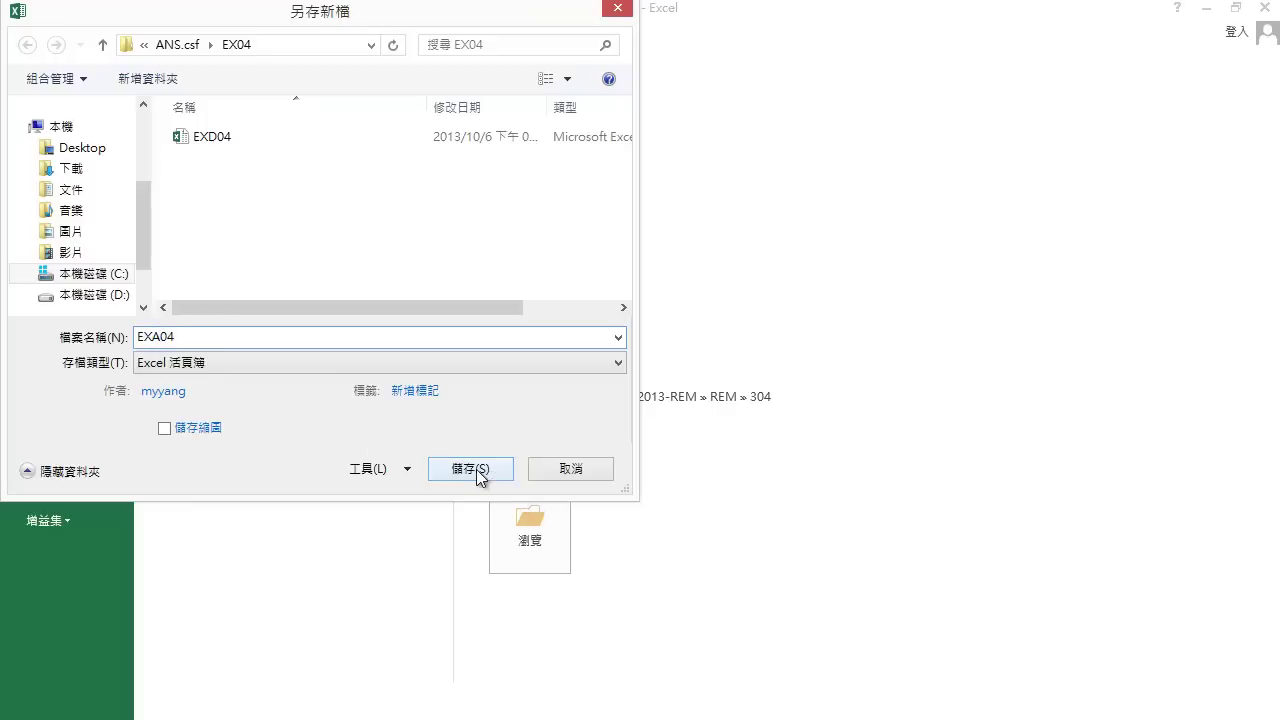
left_click(476, 469)
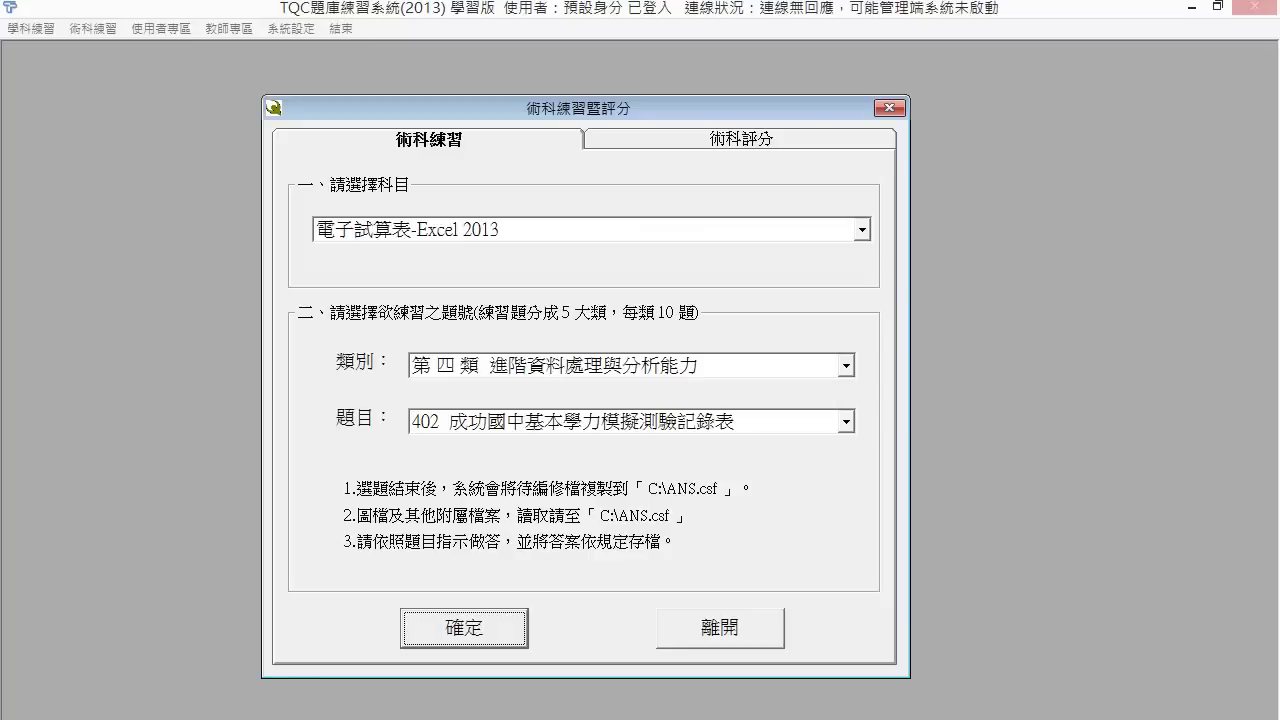
left_click(755, 143)
left_click(509, 627)
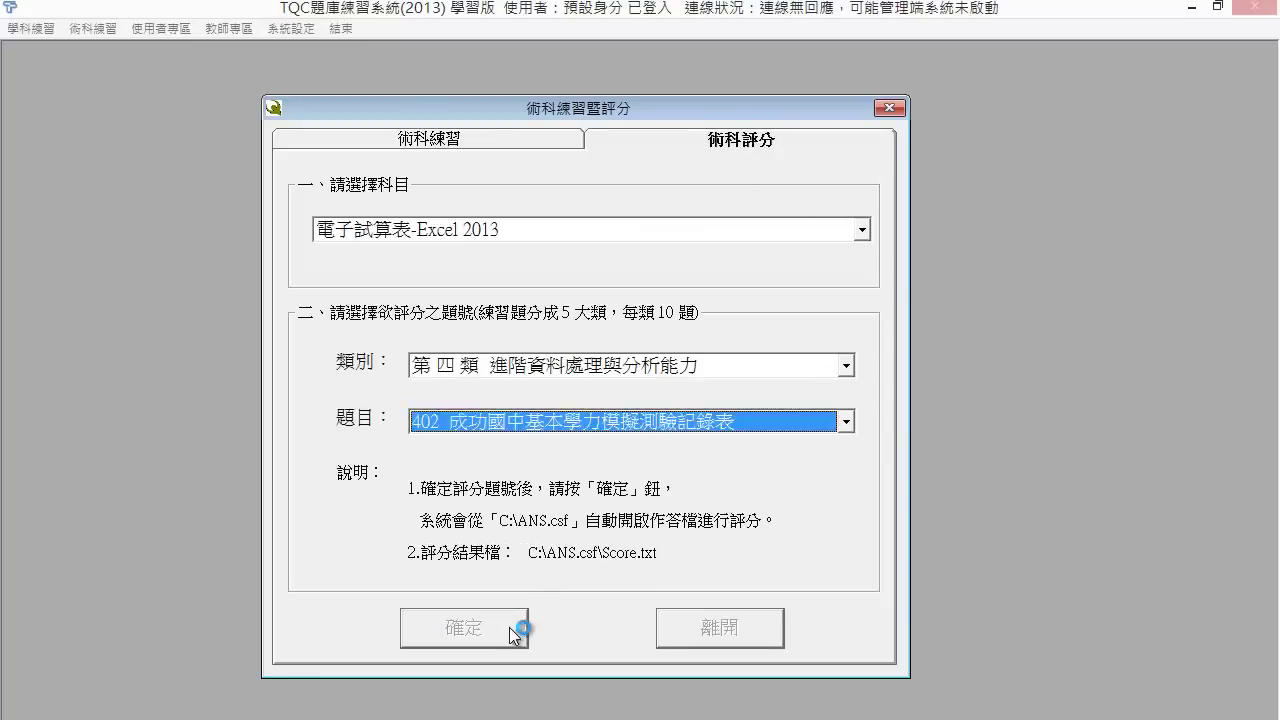